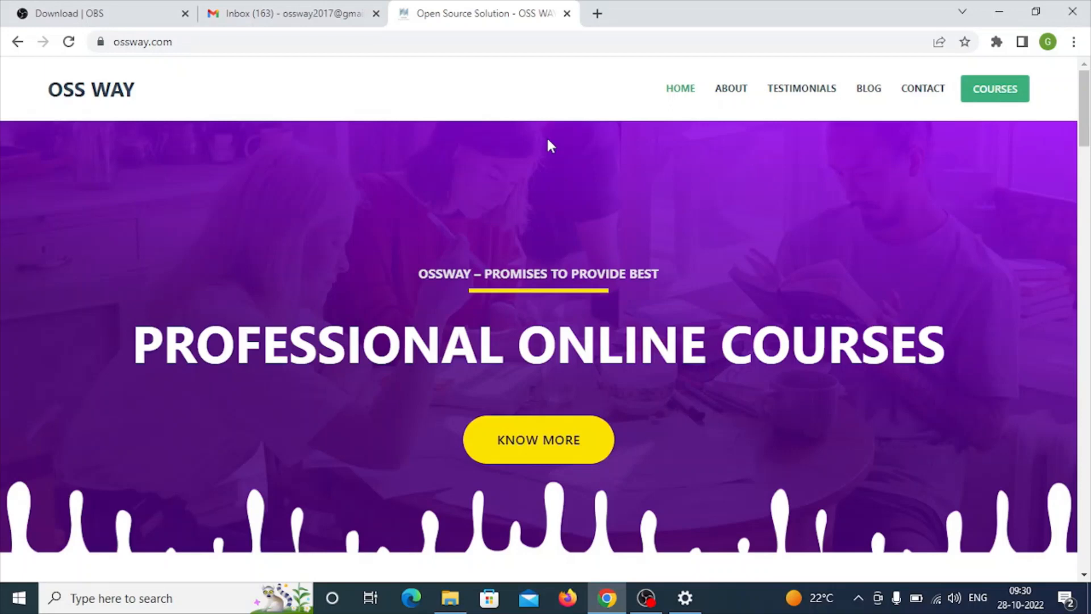
- Search the web for "oracle virtualbox download" in a new browser tab
{"action": "left_click", "coordinate": [597, 13]}
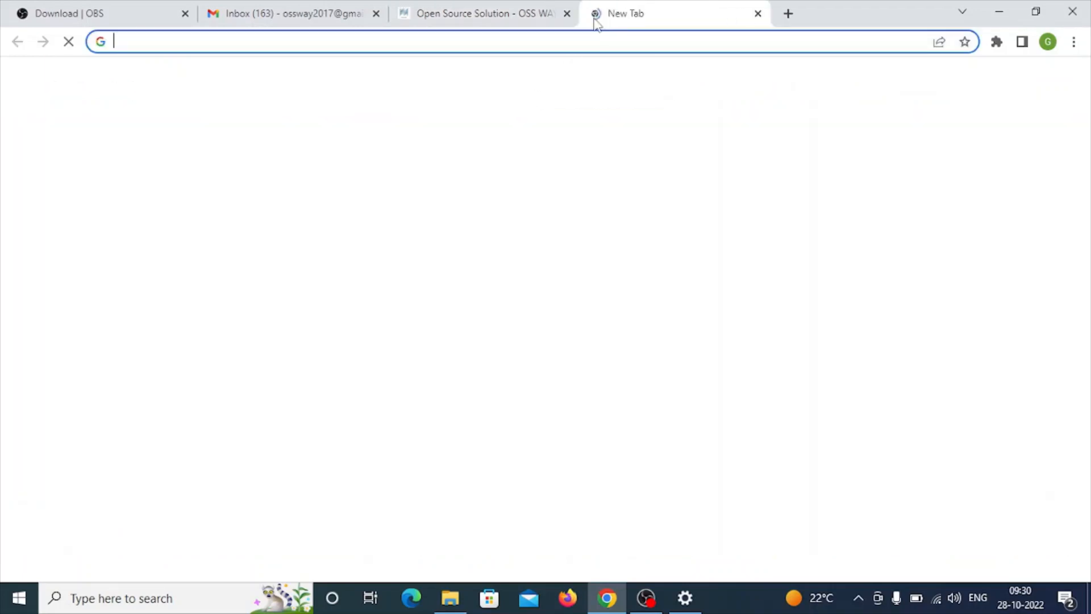
{"action": "type", "text": "oracle"}
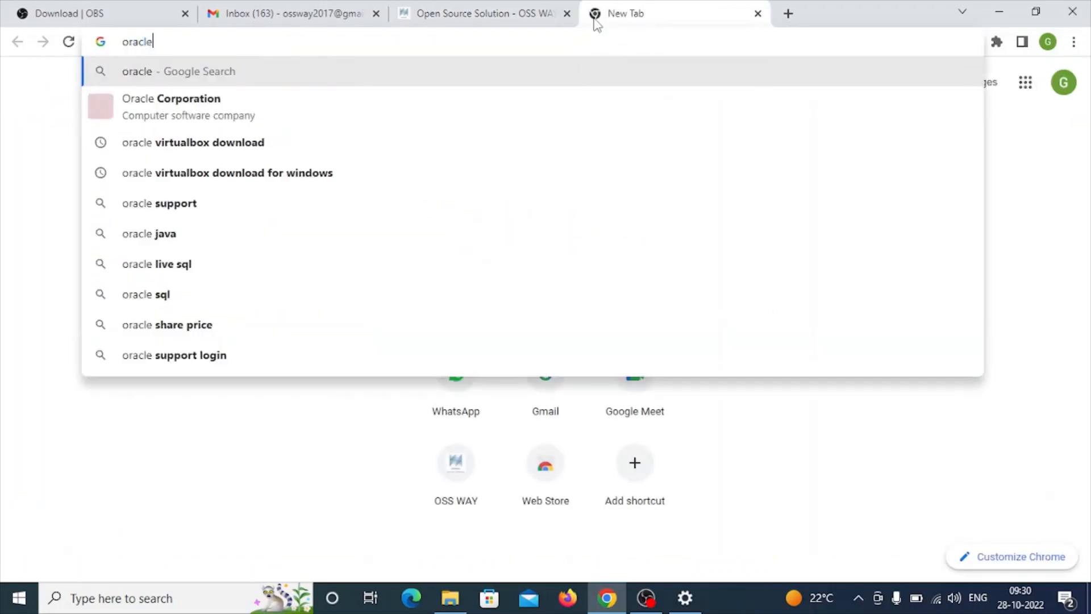
{"action": "key", "text": "BackSpace"}
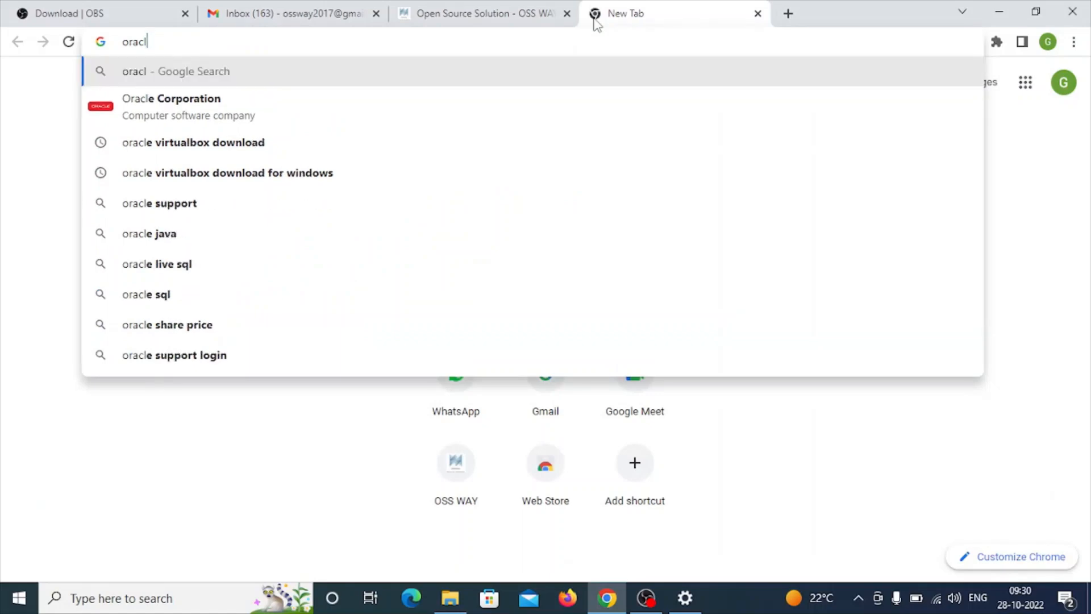
{"action": "type", "text": "e"}
{"action": "key", "text": "Down"}
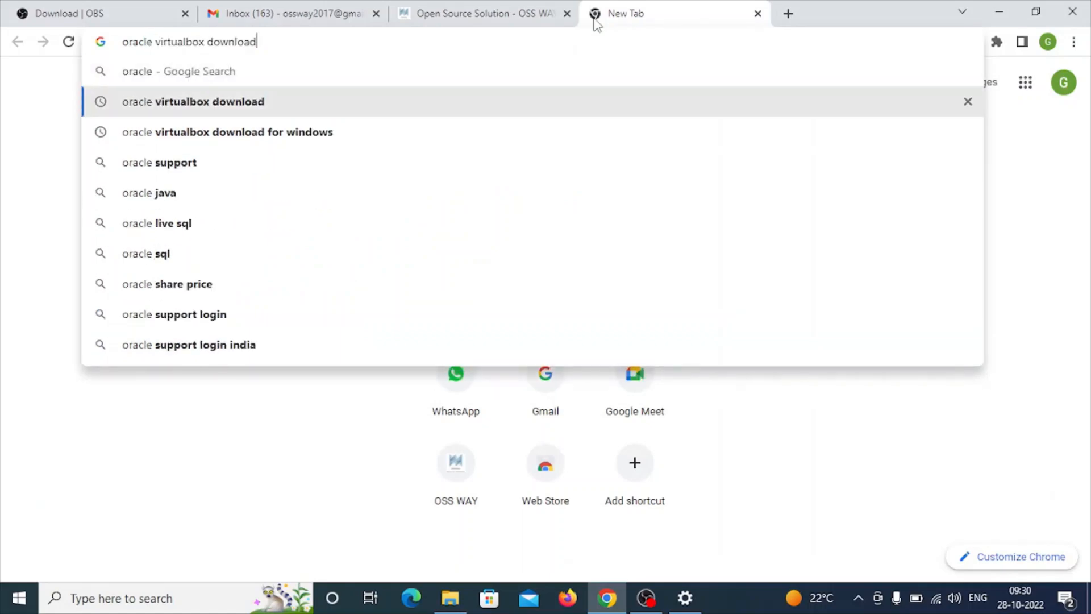
{"action": "key", "text": "Return"}
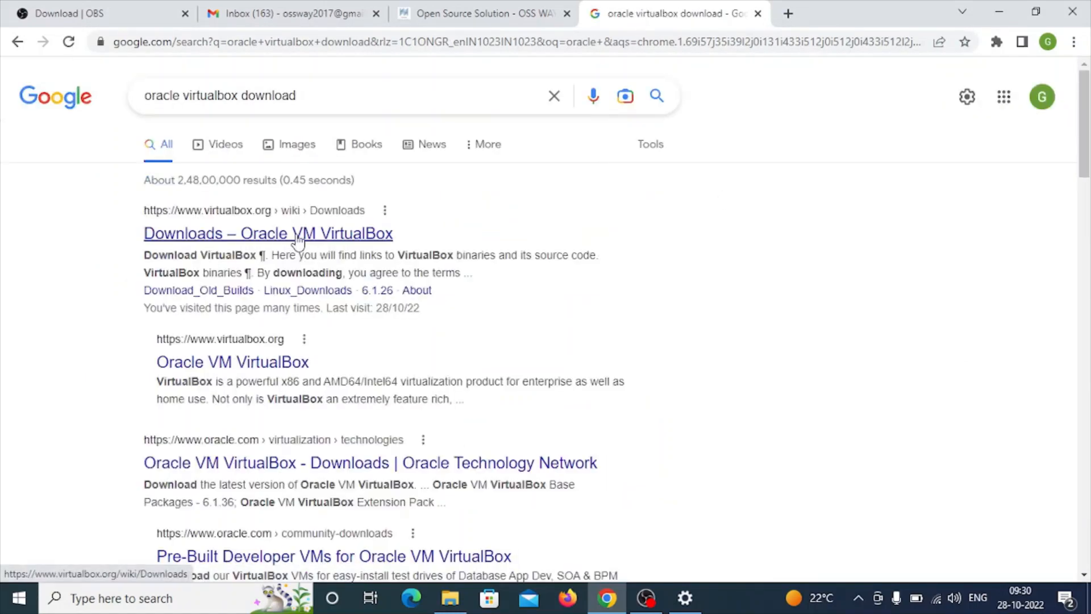
- Open the "Downloads – Oracle VM VirtualBox" search result in a separate tab and switch to it
{"action": "right_click", "coordinate": [297, 238]}
{"action": "left_click", "coordinate": [316, 246]}
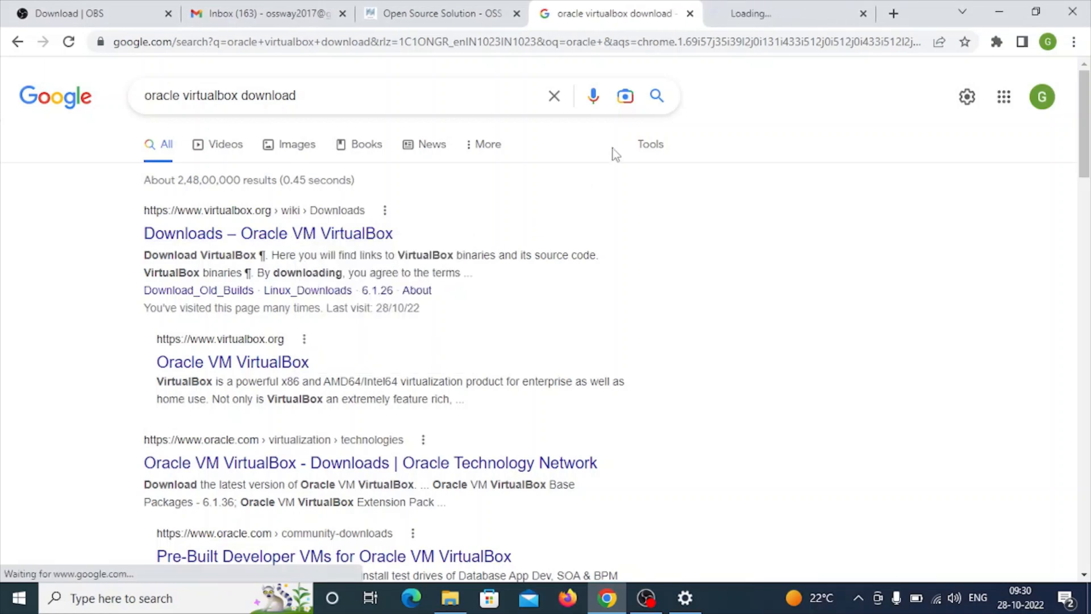
{"action": "left_click", "coordinate": [760, 16]}
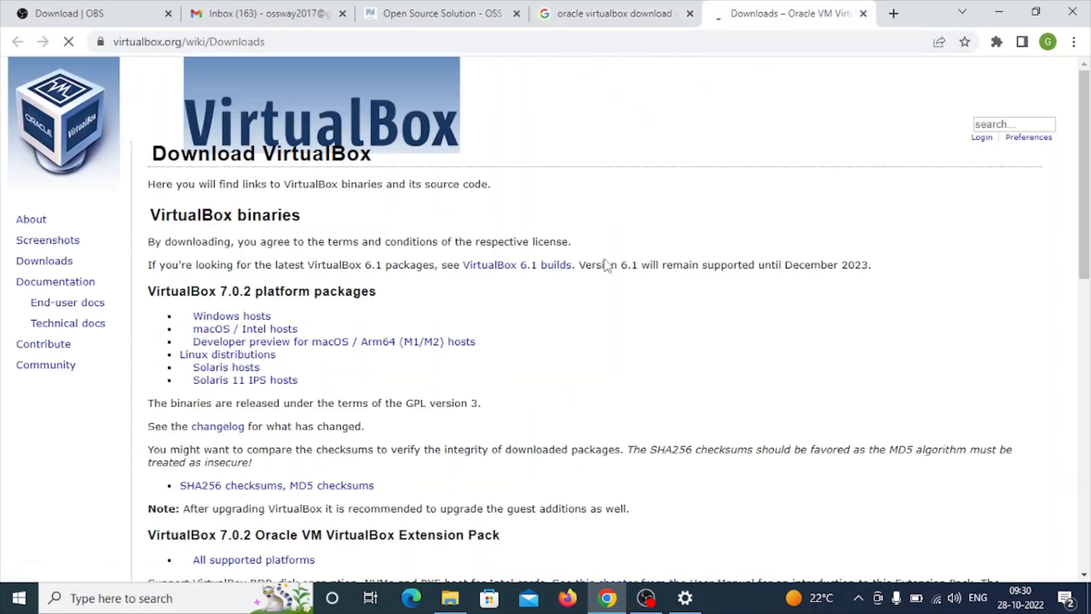
- Download the VirtualBox 7.0.2 platform package for Windows hosts
{"action": "left_click", "coordinate": [225, 317]}
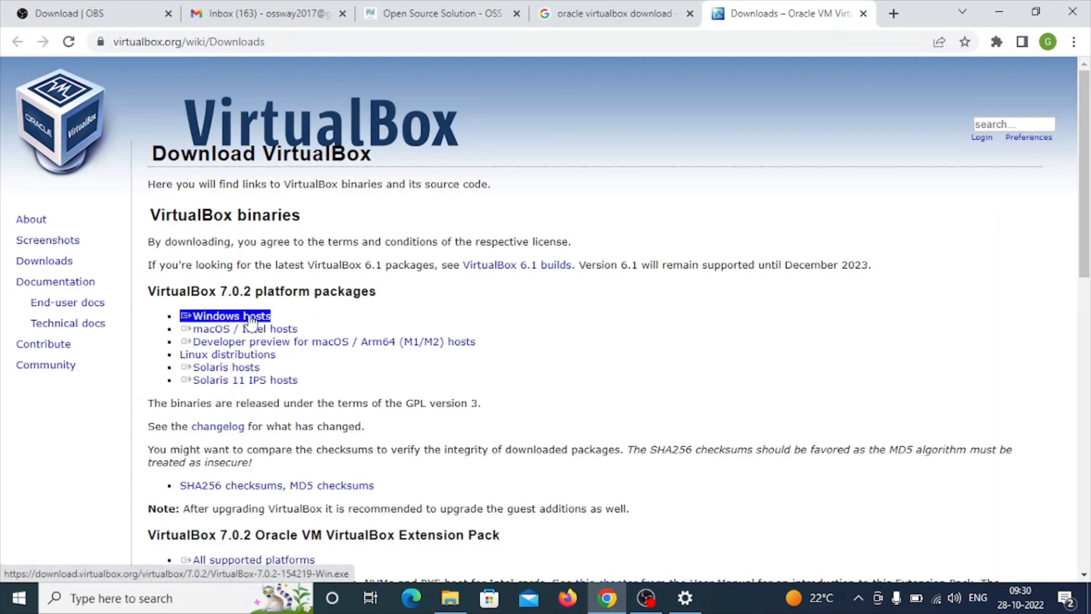
{"action": "left_click", "coordinate": [279, 318]}
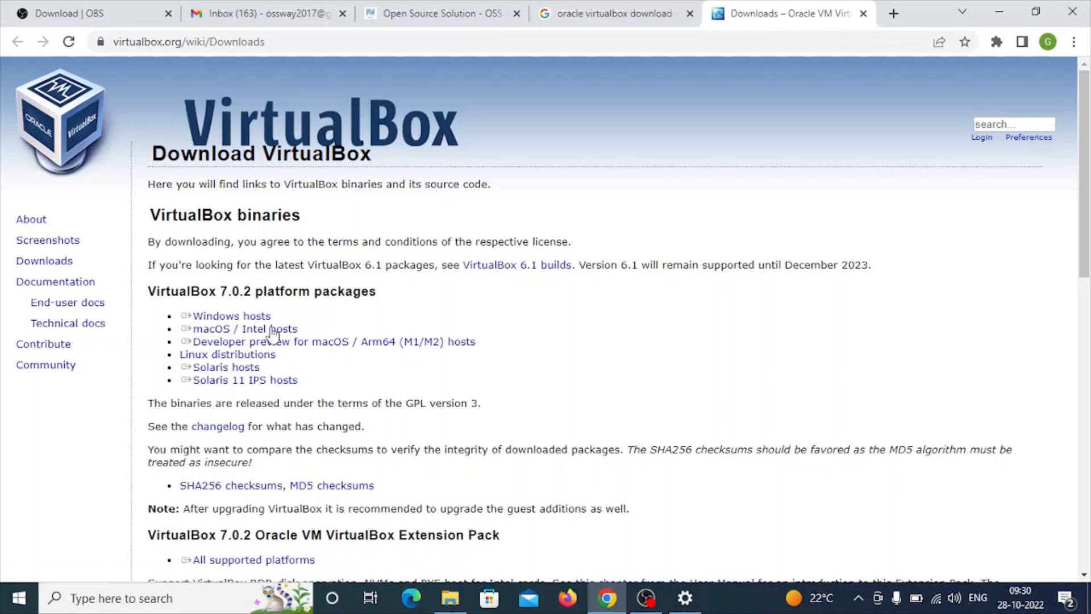
{"action": "left_click", "coordinate": [224, 316]}
{"action": "left_click", "coordinate": [250, 316]}
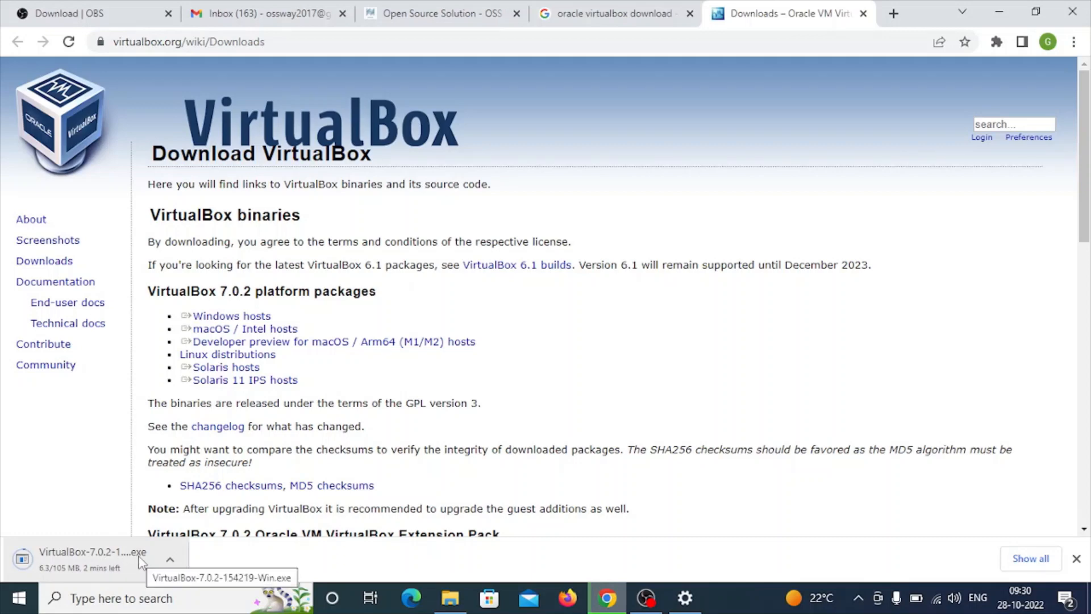
- Search the web for "centos iso file download" in a new browser tab
{"action": "left_click", "coordinate": [893, 13]}
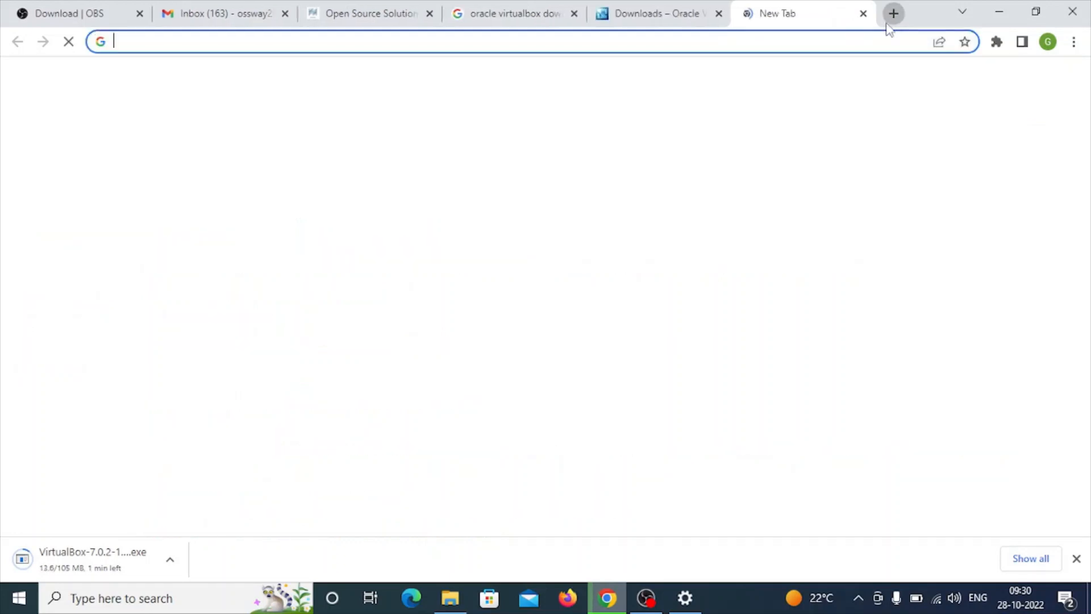
{"action": "type", "text": "cent"}
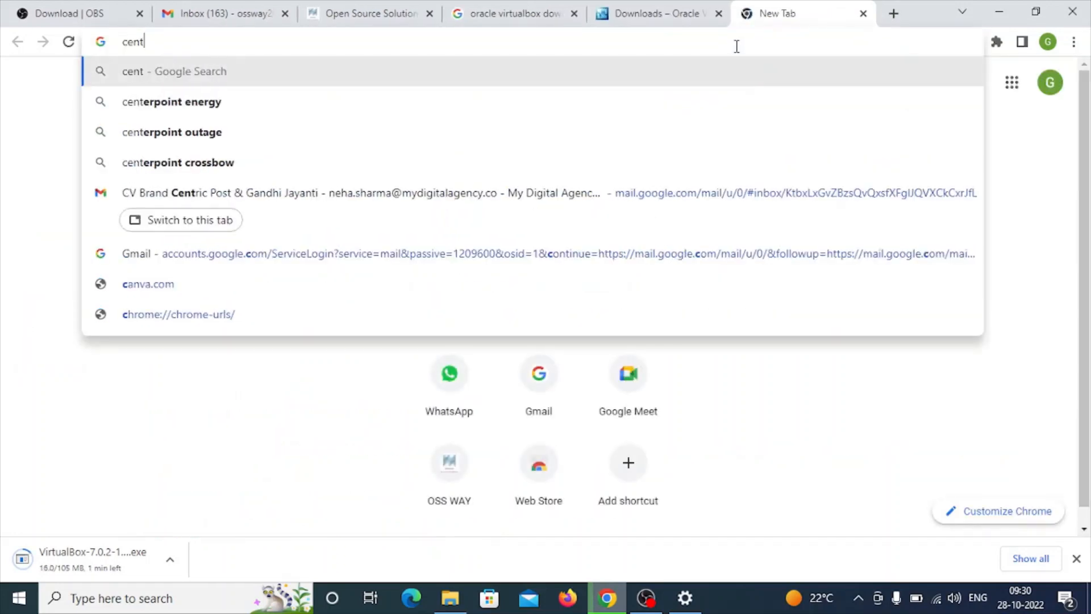
{"action": "type", "text": "os iso file"}
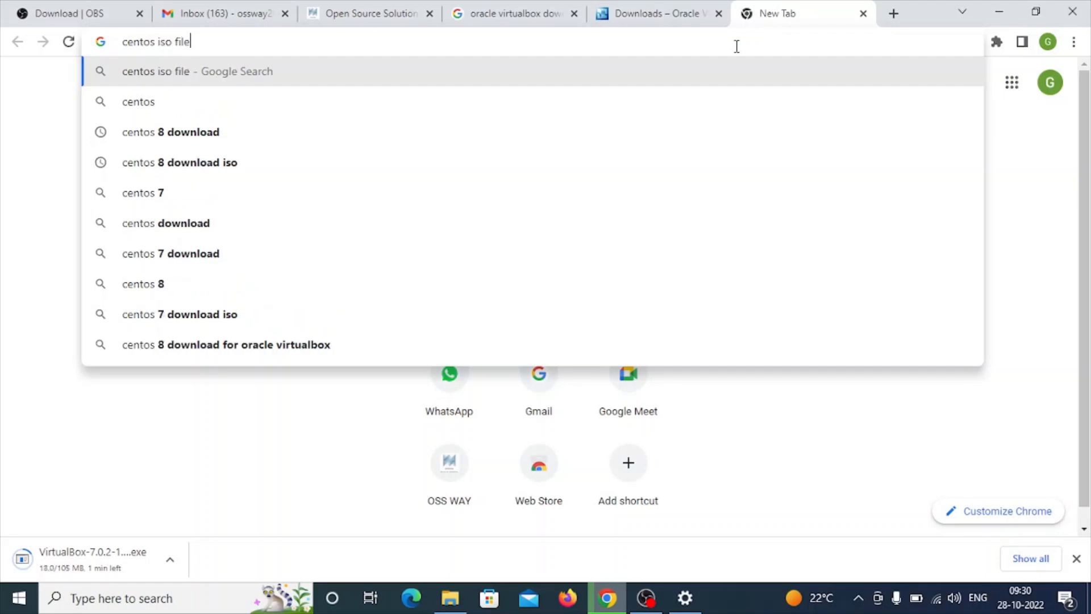
{"action": "type", "text": " download"}
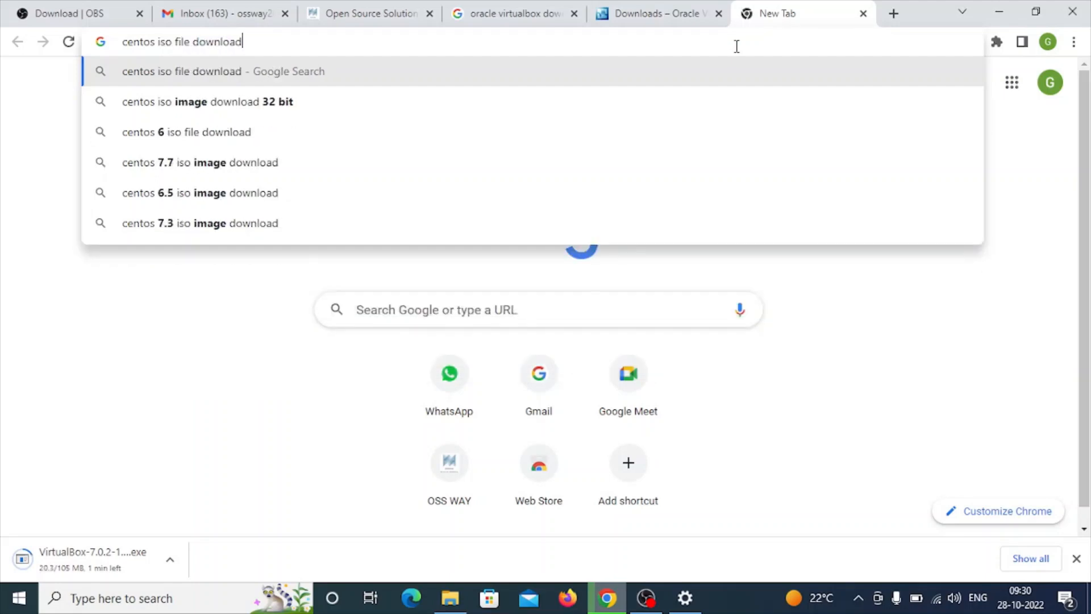
{"action": "key", "text": "Return"}
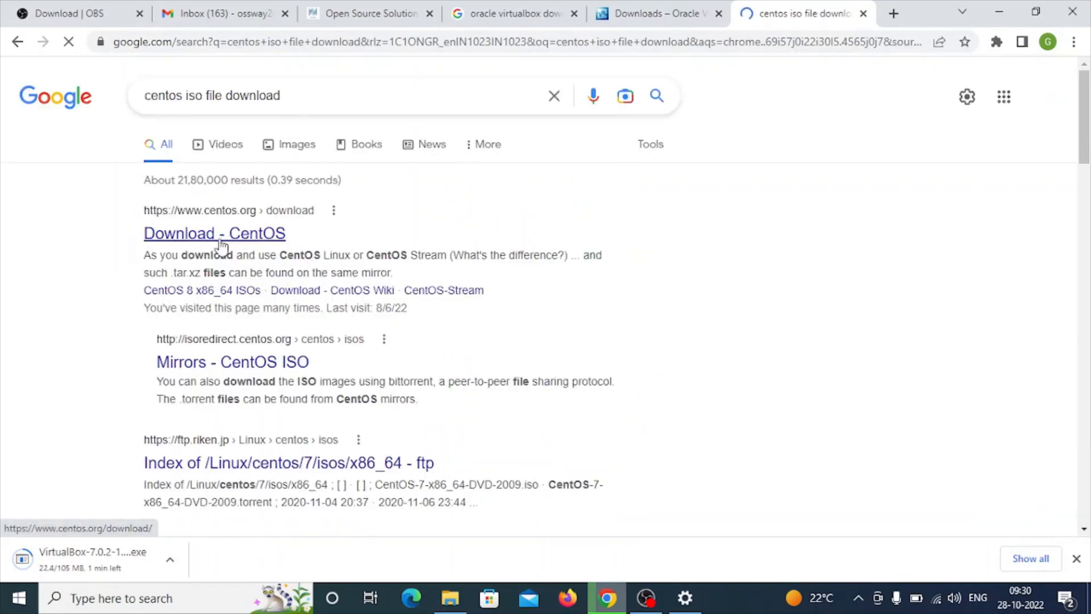
- Open the "Mirrors - CentOS ISO" search result in a separate tab and switch to it
{"action": "right_click", "coordinate": [252, 370]}
{"action": "left_click", "coordinate": [306, 378]}
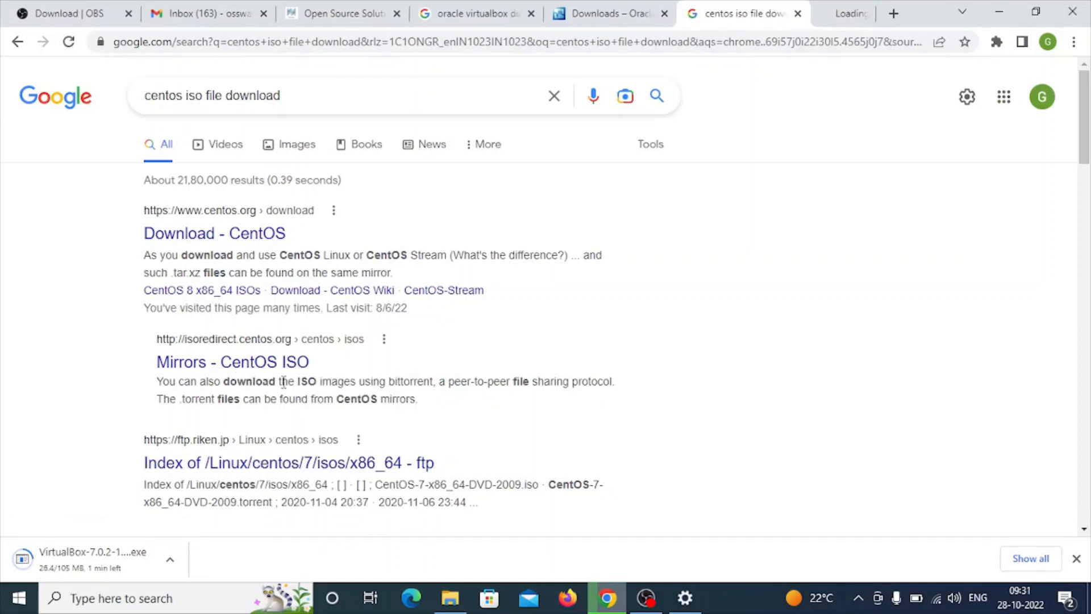
{"action": "left_click", "coordinate": [807, 16]}
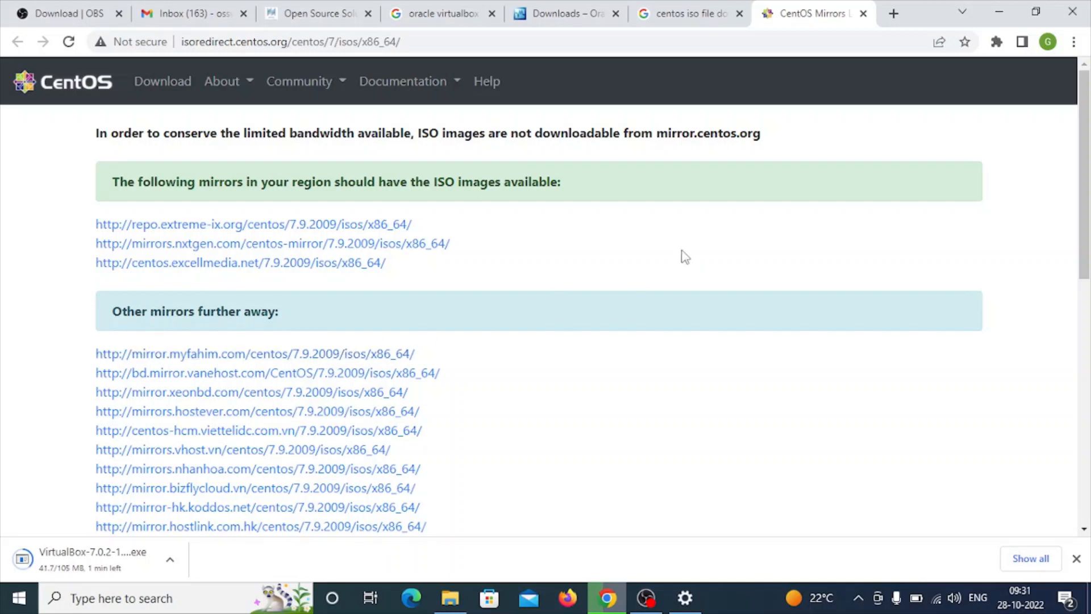
- Return to the CentOS search results and open the "Download - CentOS" result in a separate tab
{"action": "left_click", "coordinate": [680, 16]}
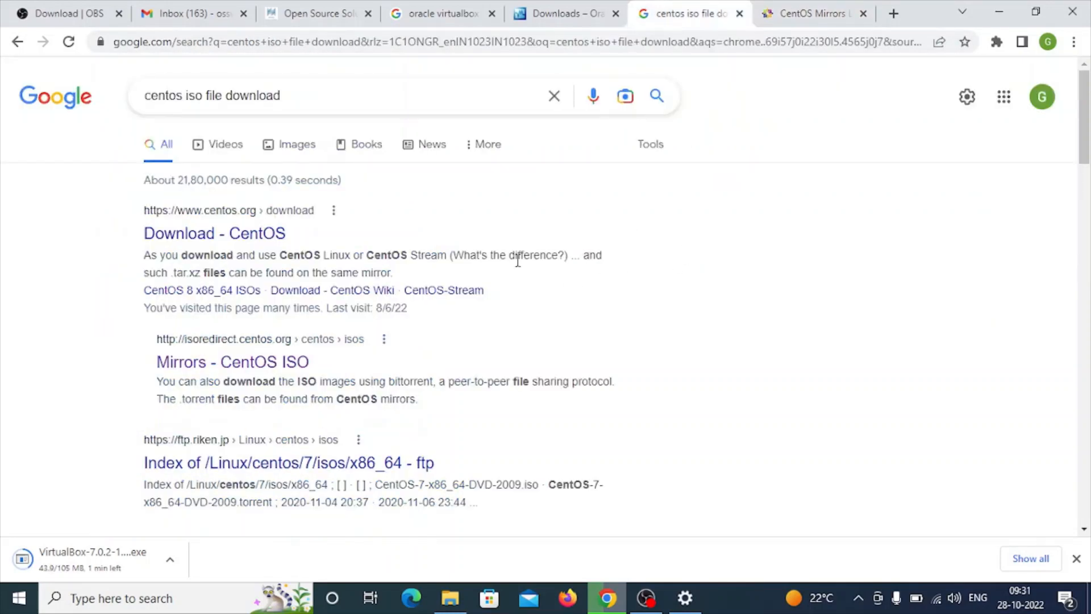
{"action": "right_click", "coordinate": [275, 237]}
{"action": "left_click", "coordinate": [341, 241]}
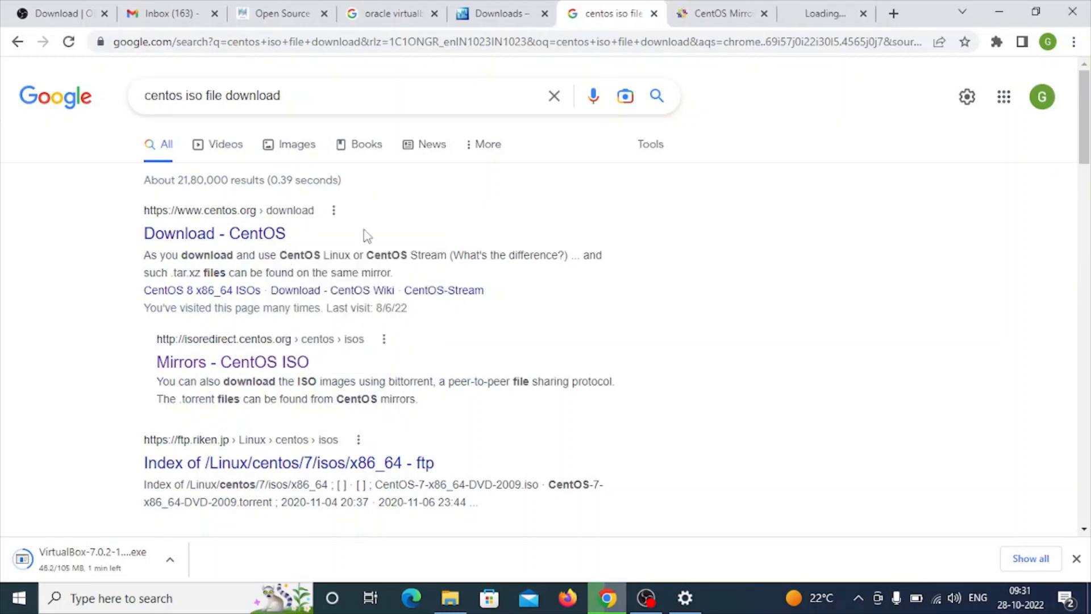
{"action": "left_click", "coordinate": [809, 22]}
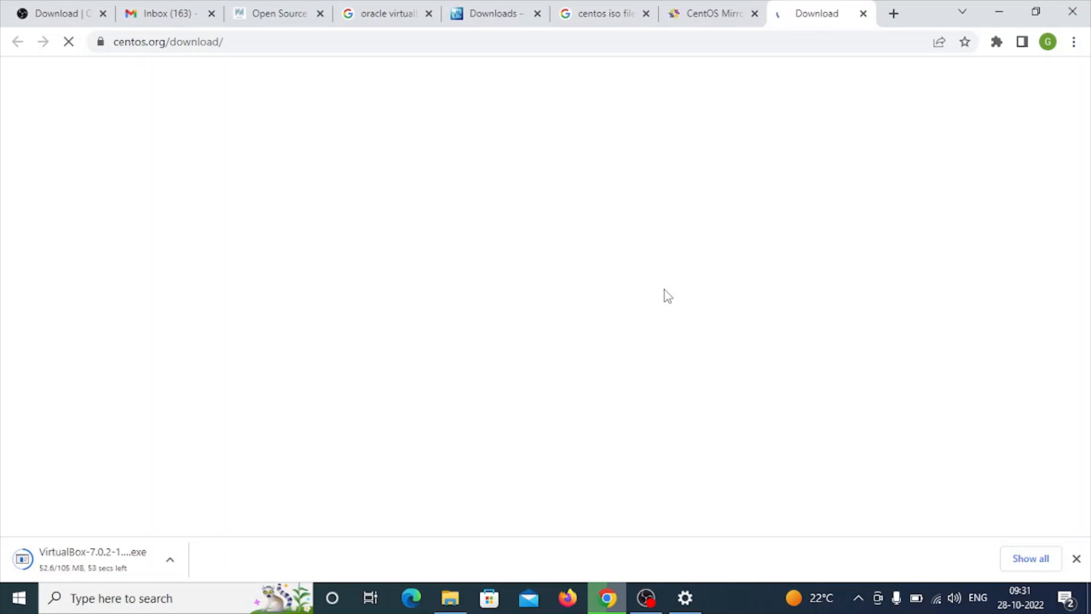
{"action": "left_click", "coordinate": [596, 22]}
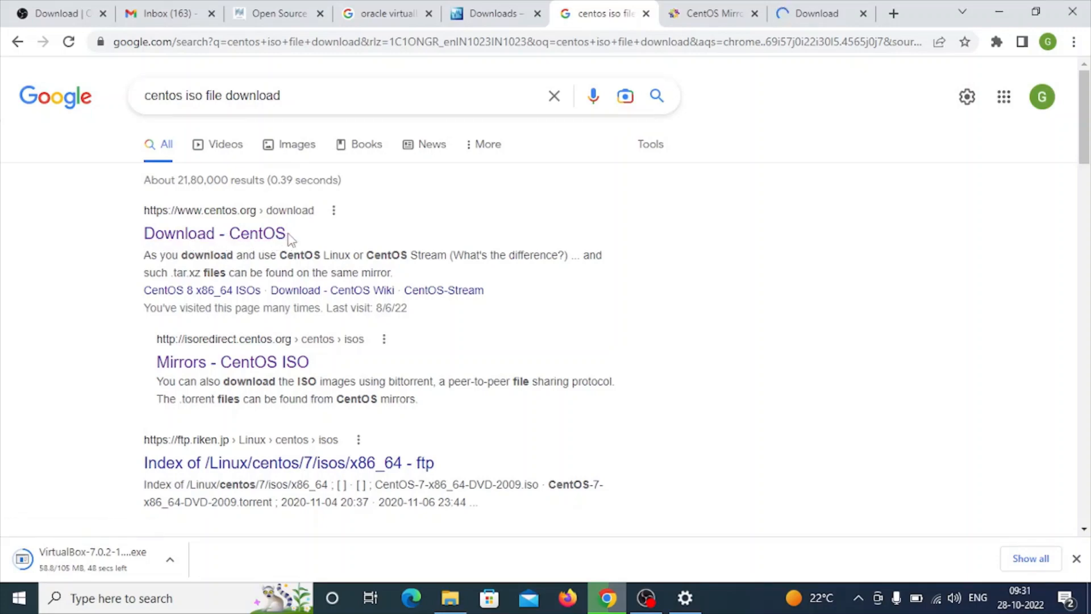
{"action": "left_click", "coordinate": [796, 14]}
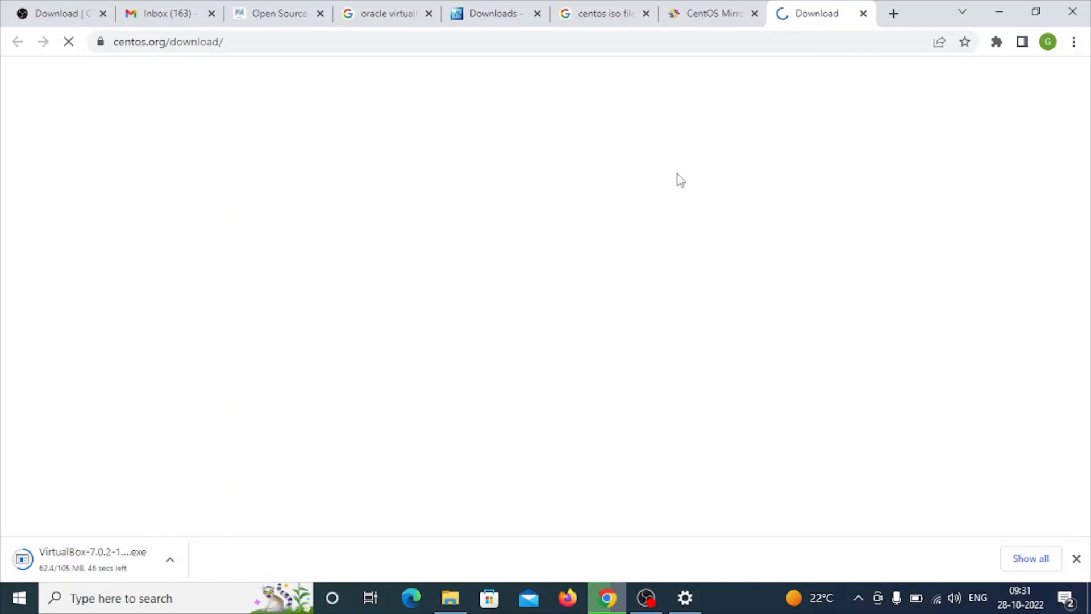
{"action": "left_click", "coordinate": [692, 18]}
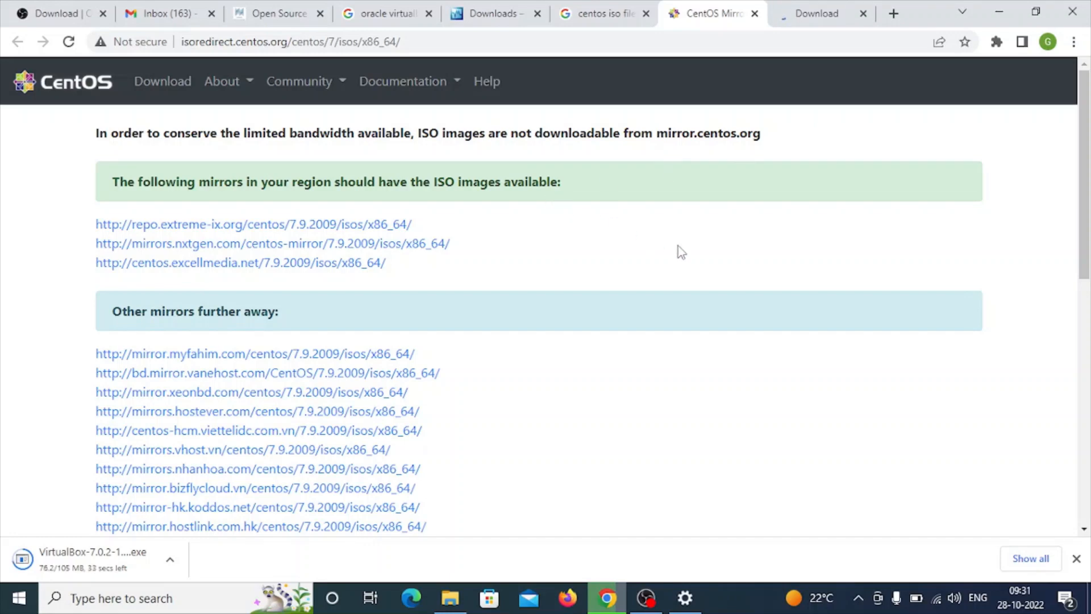
{"action": "left_click", "coordinate": [806, 21]}
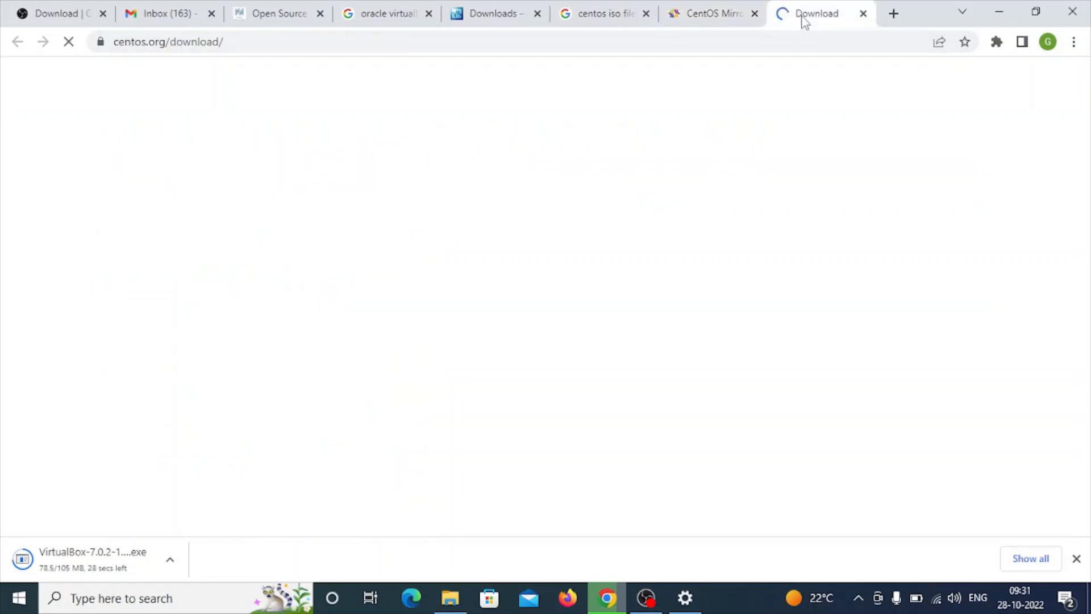
{"action": "left_click", "coordinate": [695, 23]}
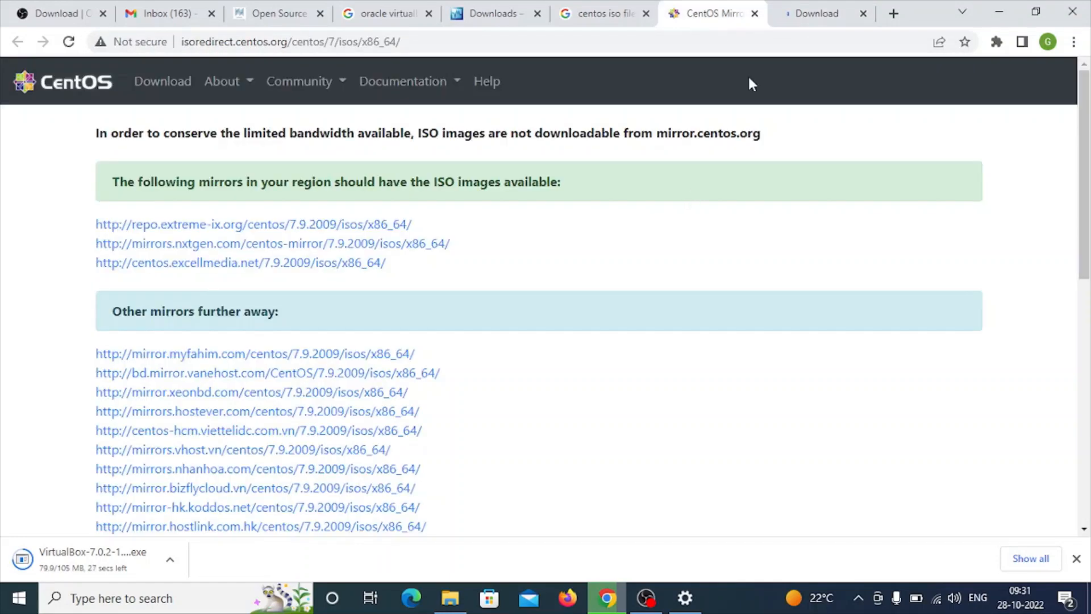
{"action": "left_click", "coordinate": [820, 19]}
{"action": "left_click", "coordinate": [700, 18]}
{"action": "left_click", "coordinate": [592, 17]}
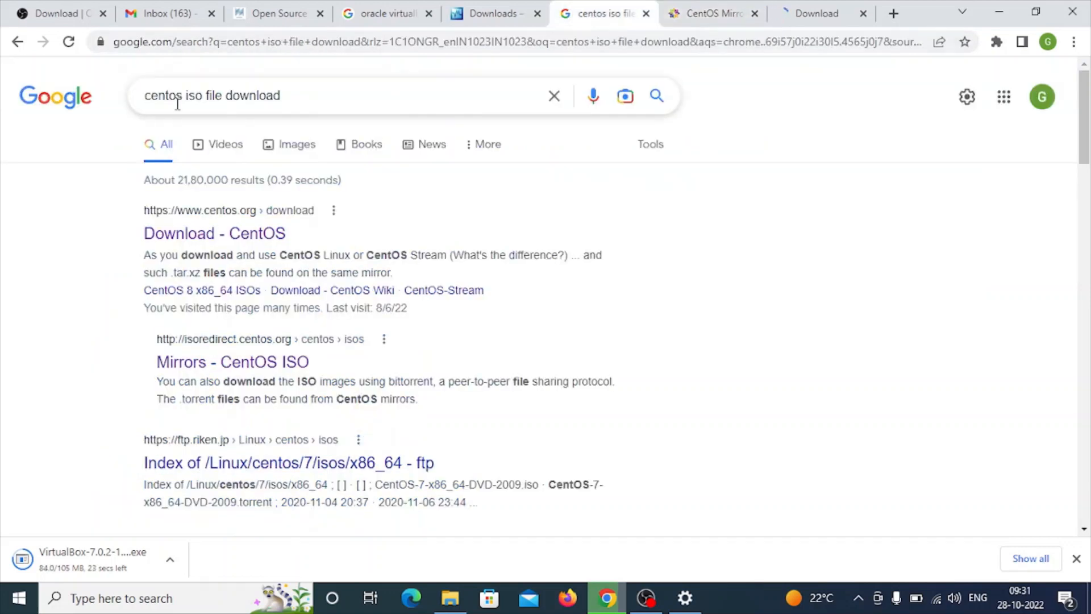
{"action": "left_click", "coordinate": [313, 94]}
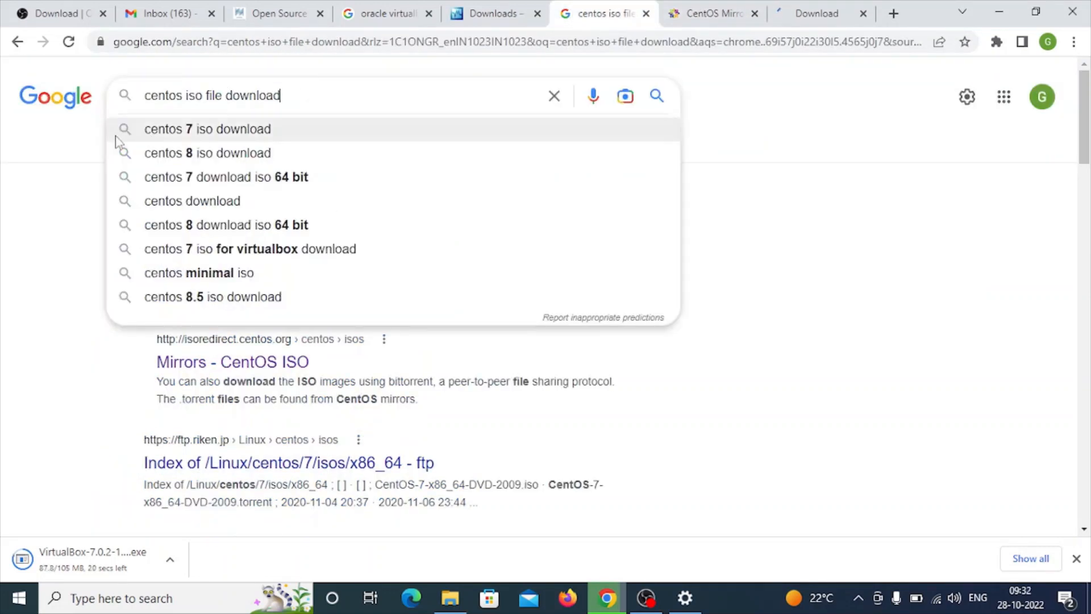
{"action": "left_click", "coordinate": [57, 190]}
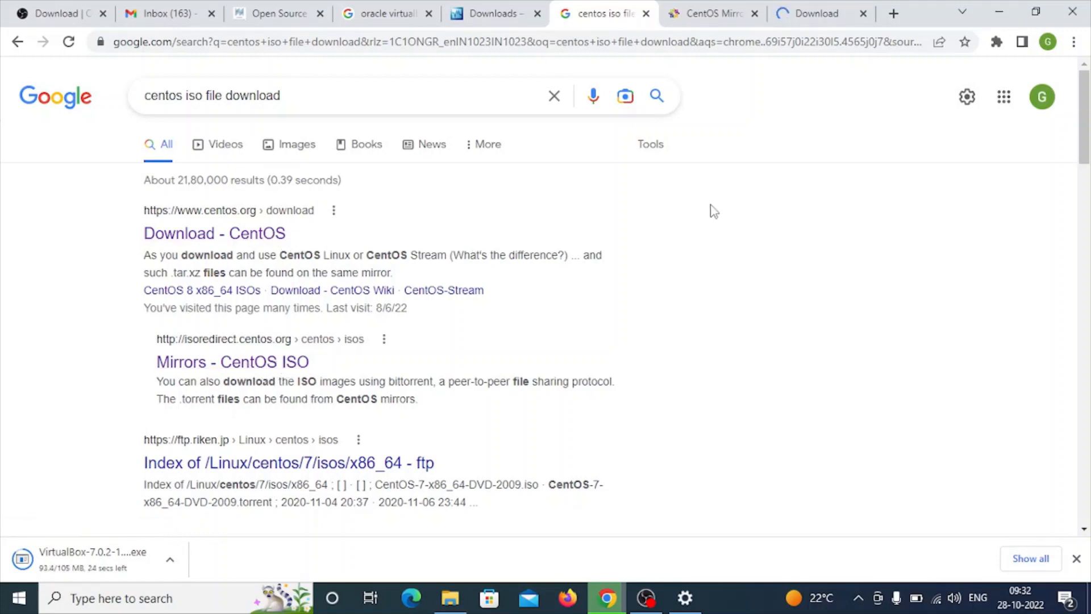
{"action": "left_click", "coordinate": [804, 17]}
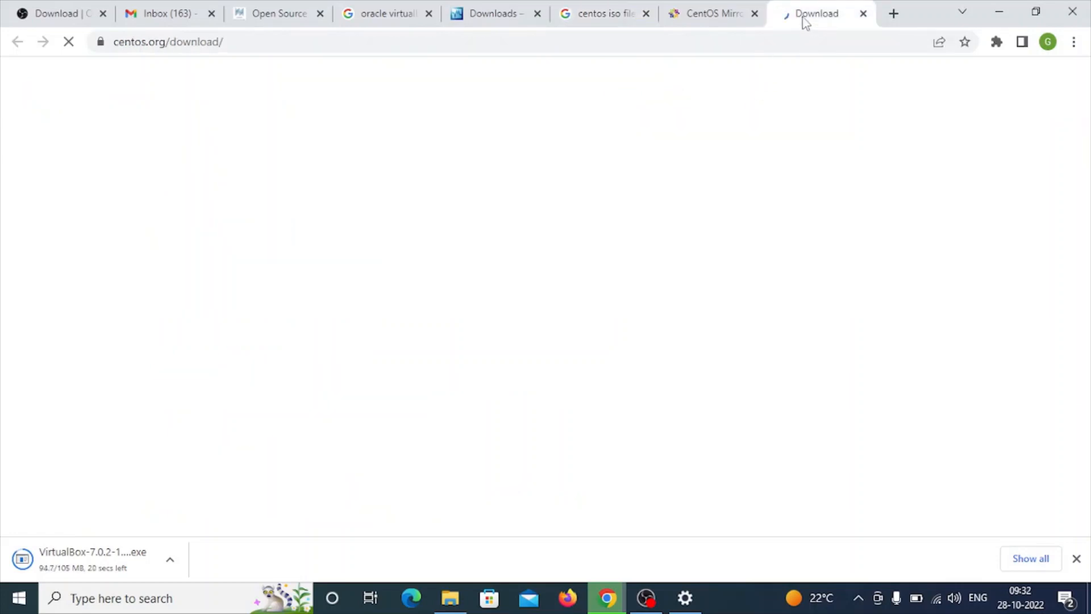
- From the CentOS mirrors list, visit the repo.extreme-ix.org mirror, go back, and open the mirrors.vhost.vn 7.9.2009 x86_64 ISO directory
{"action": "left_click", "coordinate": [697, 18]}
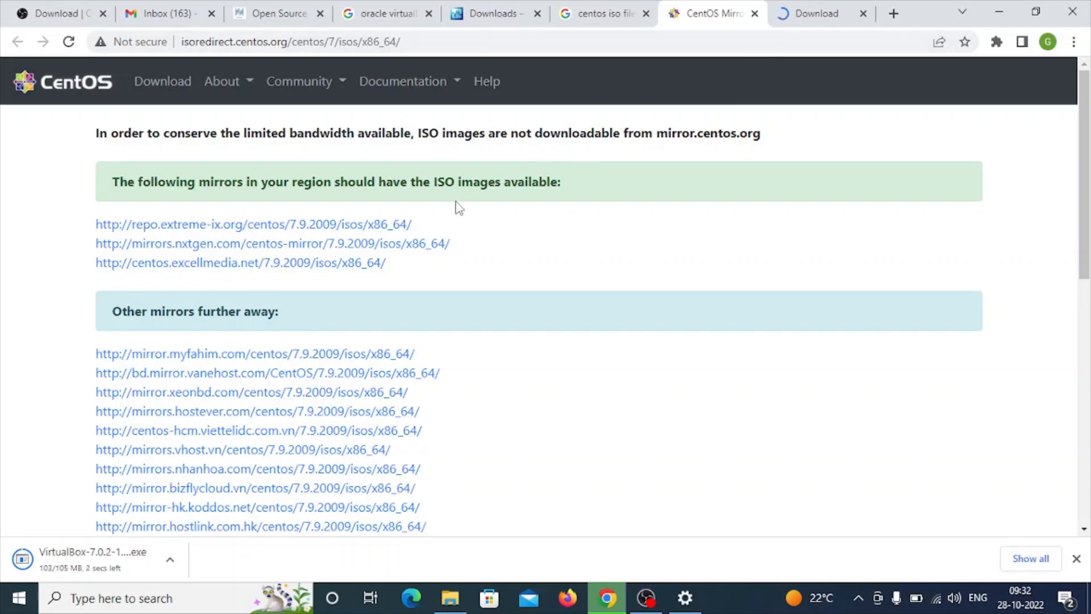
{"action": "left_click", "coordinate": [297, 227]}
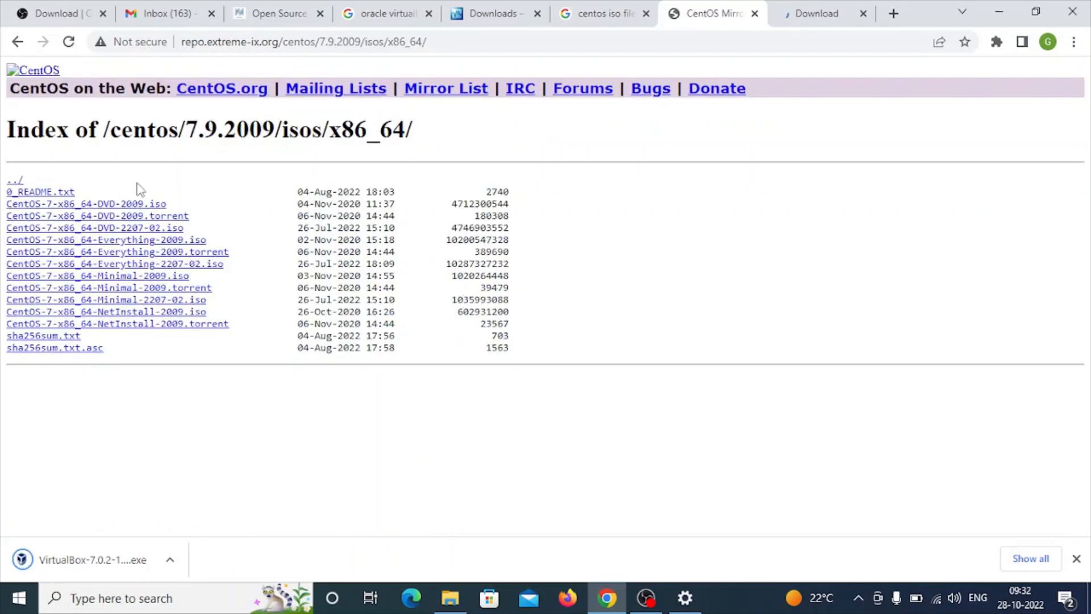
{"action": "left_click", "coordinate": [17, 41]}
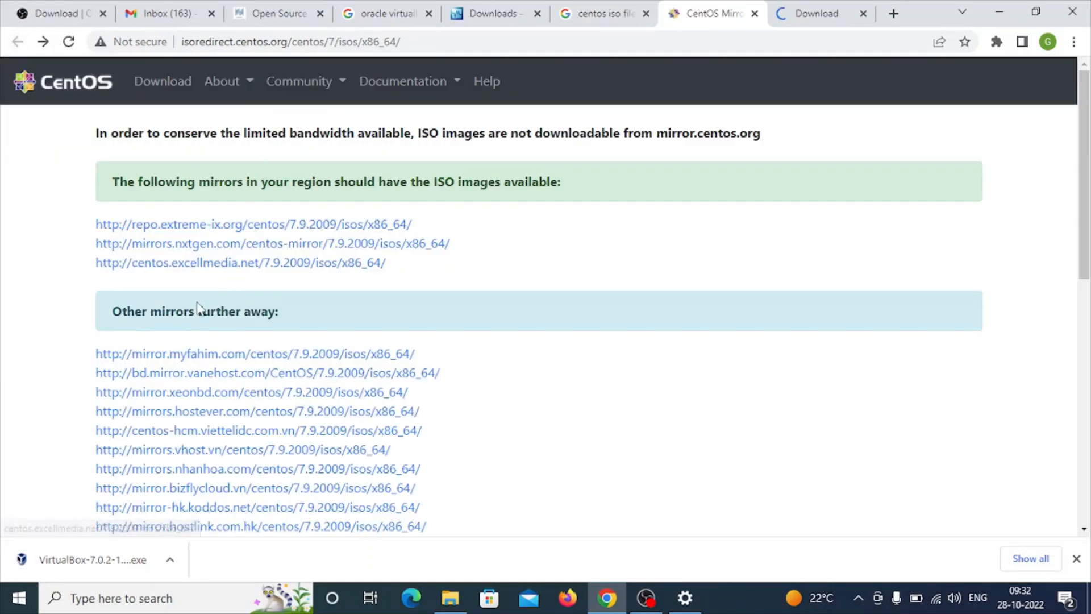
{"action": "left_click", "coordinate": [243, 451]}
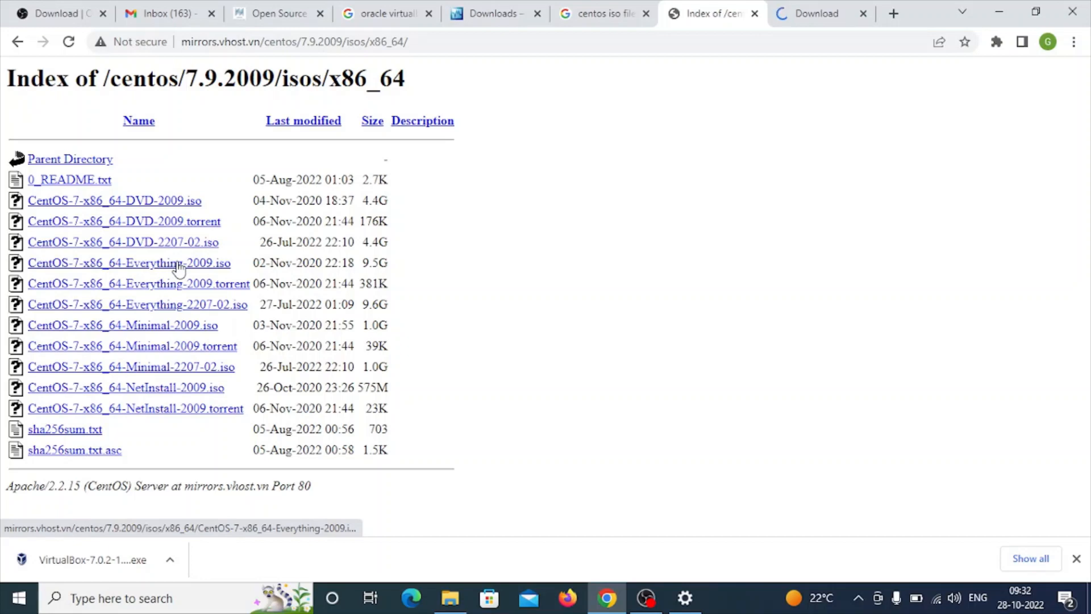
- Examine the file sizes of the CentOS-7-x86_64-Everything-2009 and Everything-2207-02 ISO images in the directory listing
{"action": "left_click_drag", "start_coordinate": [362, 263], "coordinate": [392, 264]}
{"action": "left_click", "coordinate": [438, 267]}
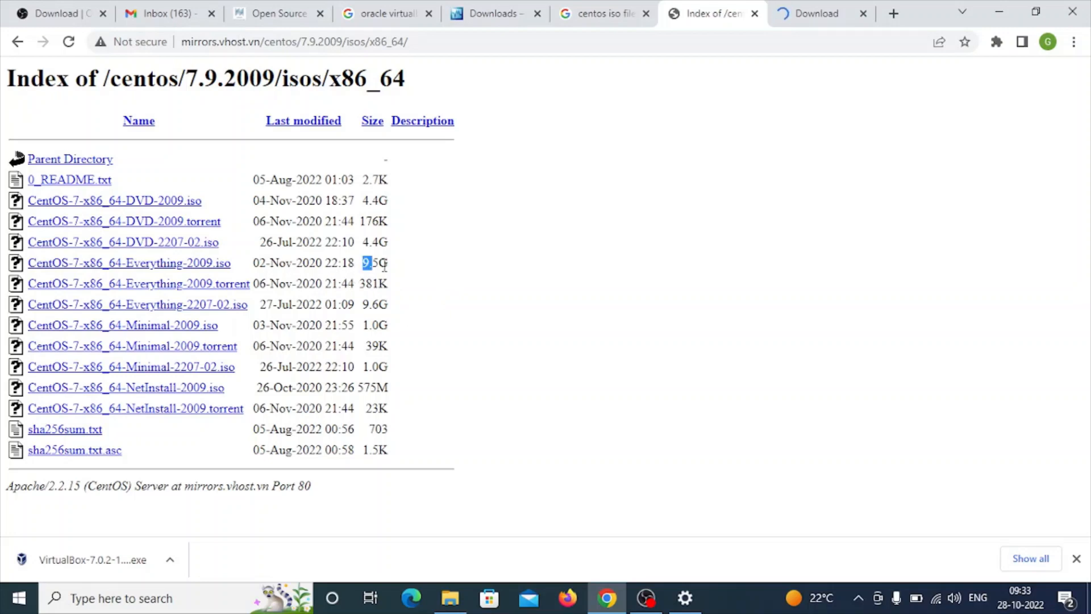
{"action": "left_click_drag", "start_coordinate": [385, 265], "coordinate": [408, 266]}
{"action": "left_click", "coordinate": [408, 266]}
{"action": "left_click_drag", "start_coordinate": [364, 308], "coordinate": [396, 302]}
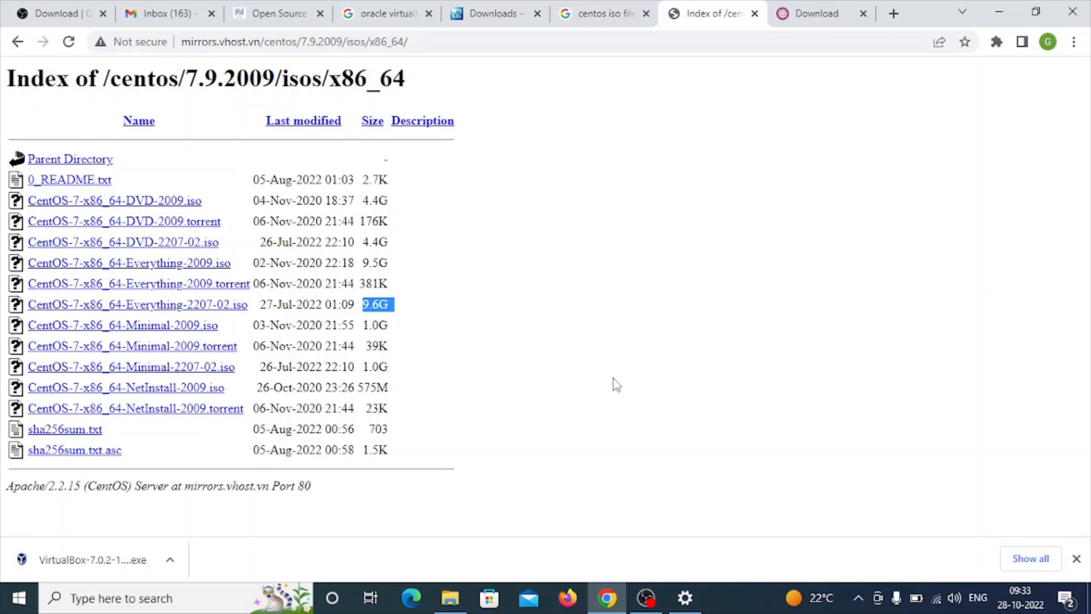
- On the CentOS download page, show the CentOS Stream 8 downloads and find its list of architectures
{"action": "left_click", "coordinate": [804, 16]}
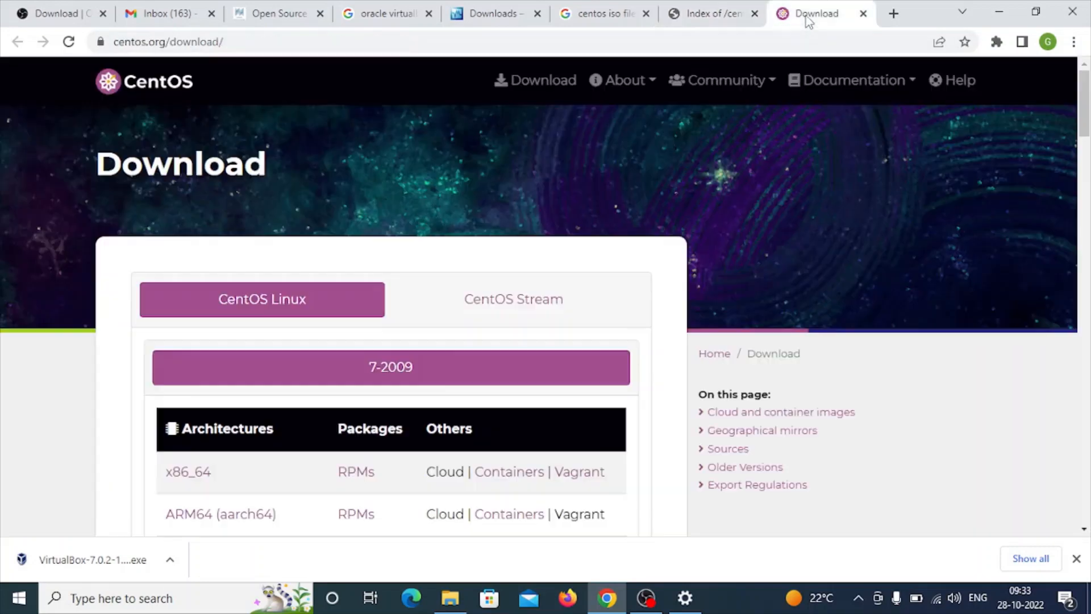
{"action": "left_click", "coordinate": [529, 299]}
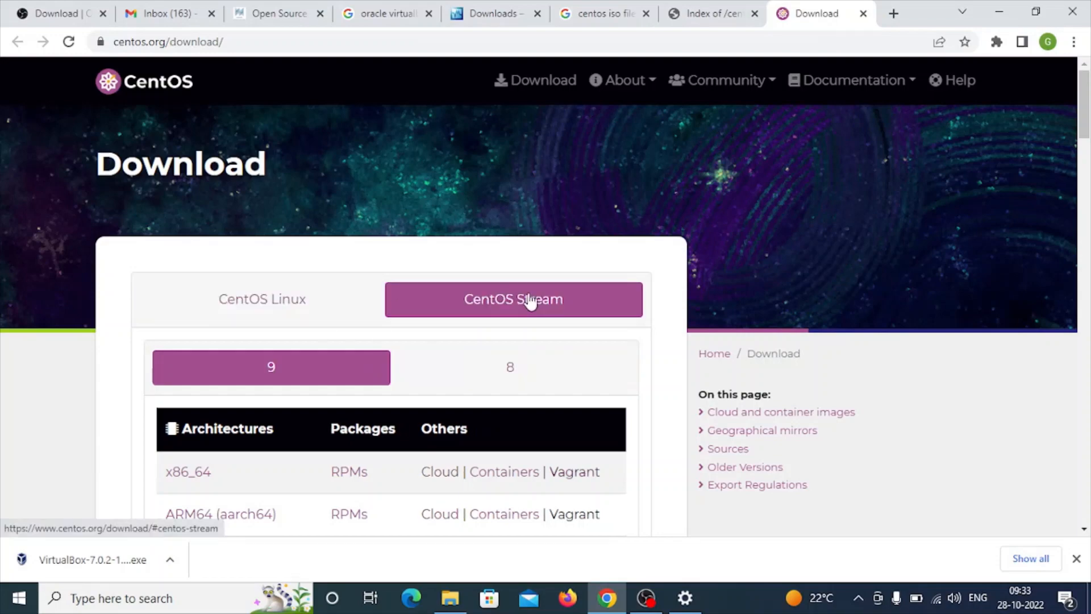
{"action": "left_click", "coordinate": [499, 374]}
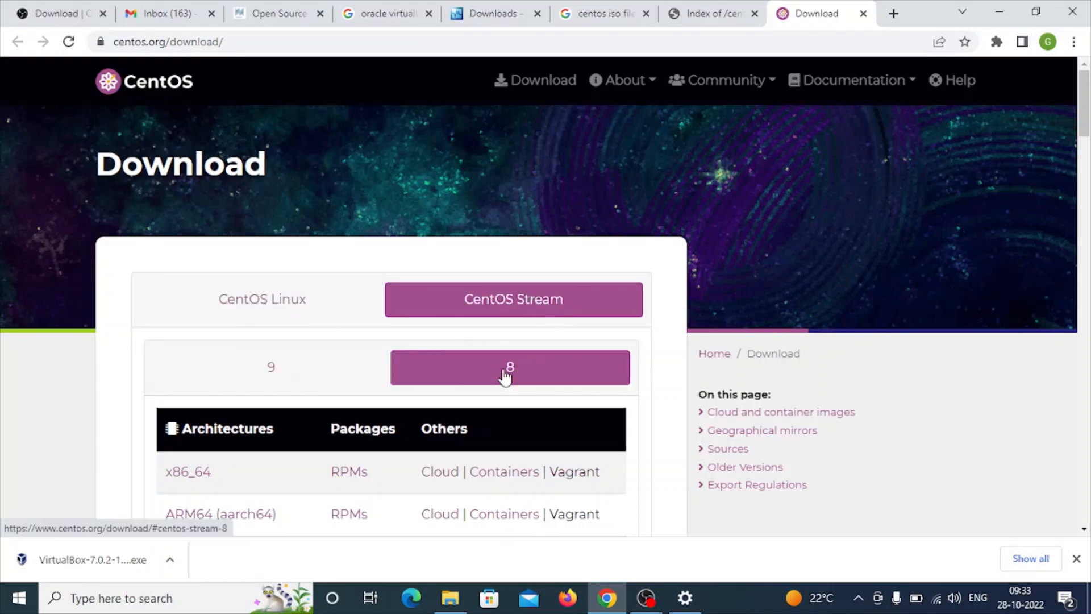
{"action": "scroll", "coordinate": [655, 364], "scroll_direction": "down", "scroll_amount": 20}
{"action": "scroll", "coordinate": [654, 364], "scroll_direction": "up", "scroll_amount": 20}
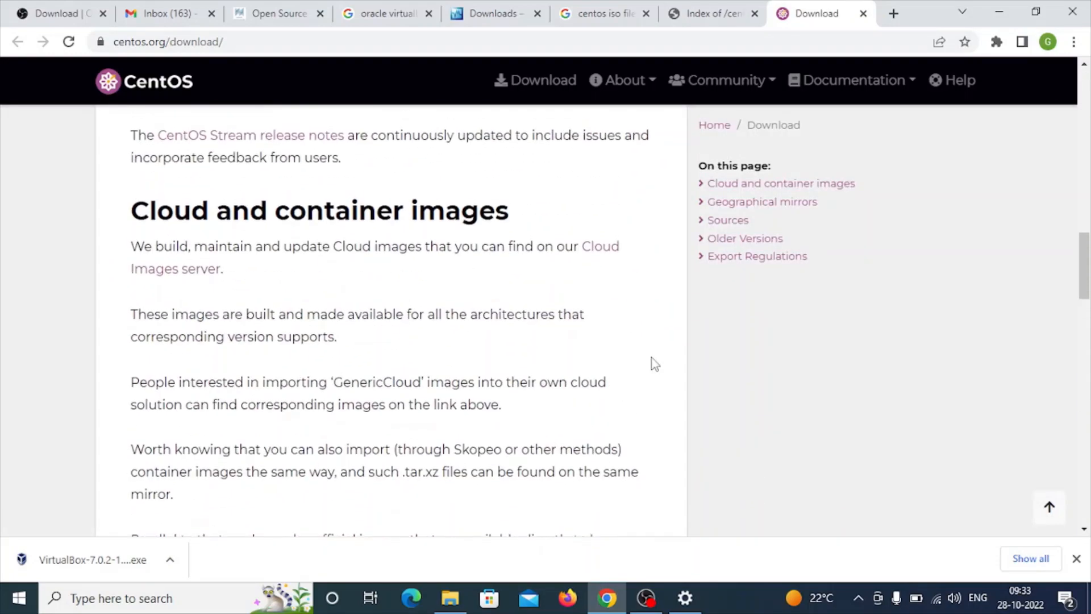
{"action": "scroll", "coordinate": [654, 364], "scroll_direction": "up", "scroll_amount": 8}
{"action": "scroll", "coordinate": [653, 365], "scroll_direction": "down", "scroll_amount": 3}
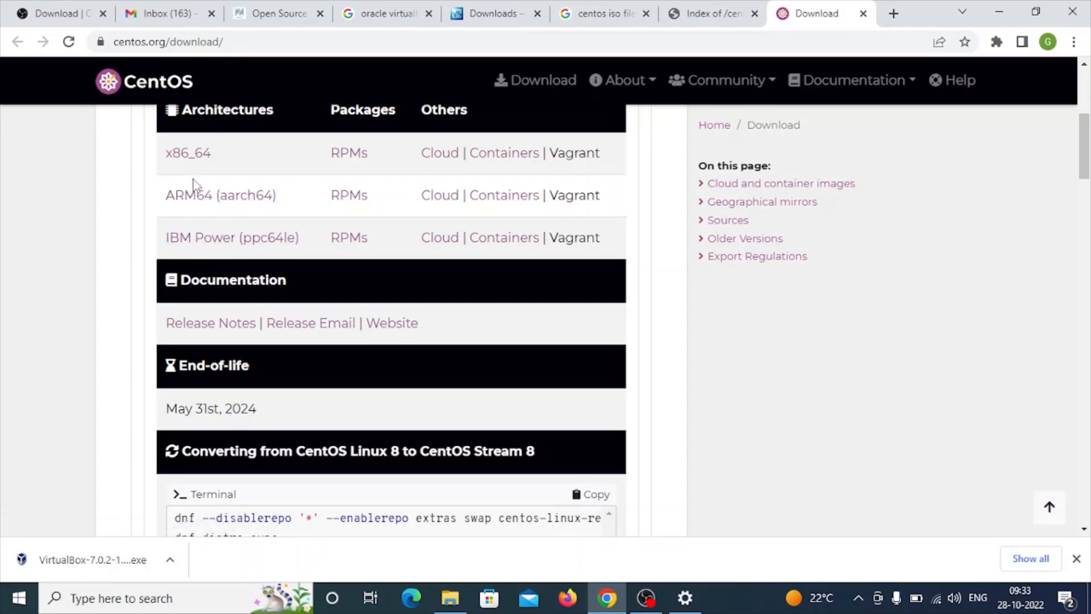
- Open the CentOS Stream 8 x86_64 ISO directory on mirror.myfahim.com and check the size of the last large image
{"action": "left_click", "coordinate": [185, 162]}
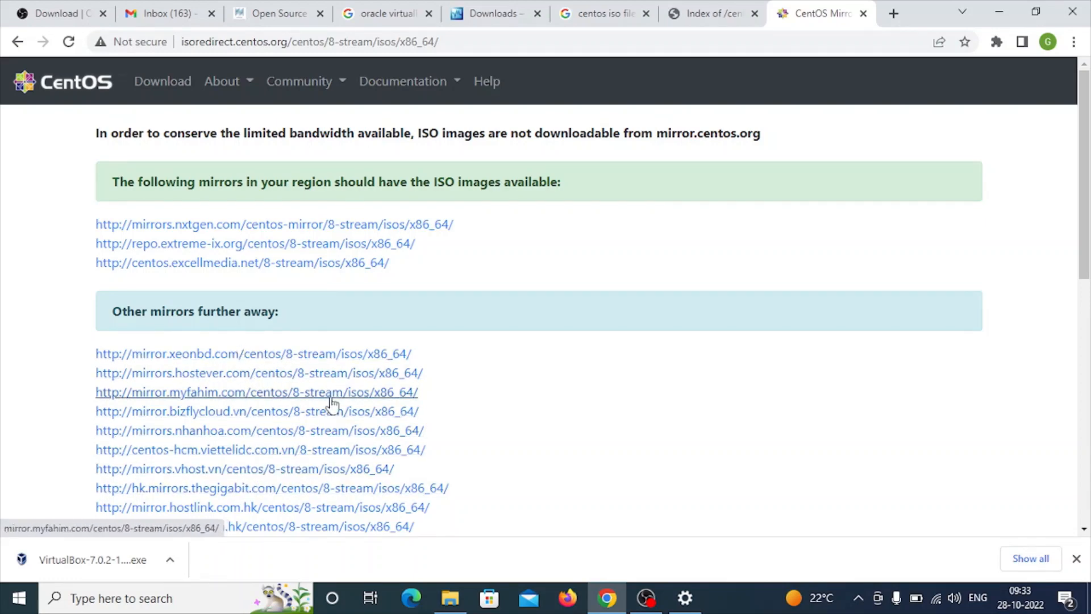
{"action": "left_click", "coordinate": [276, 397]}
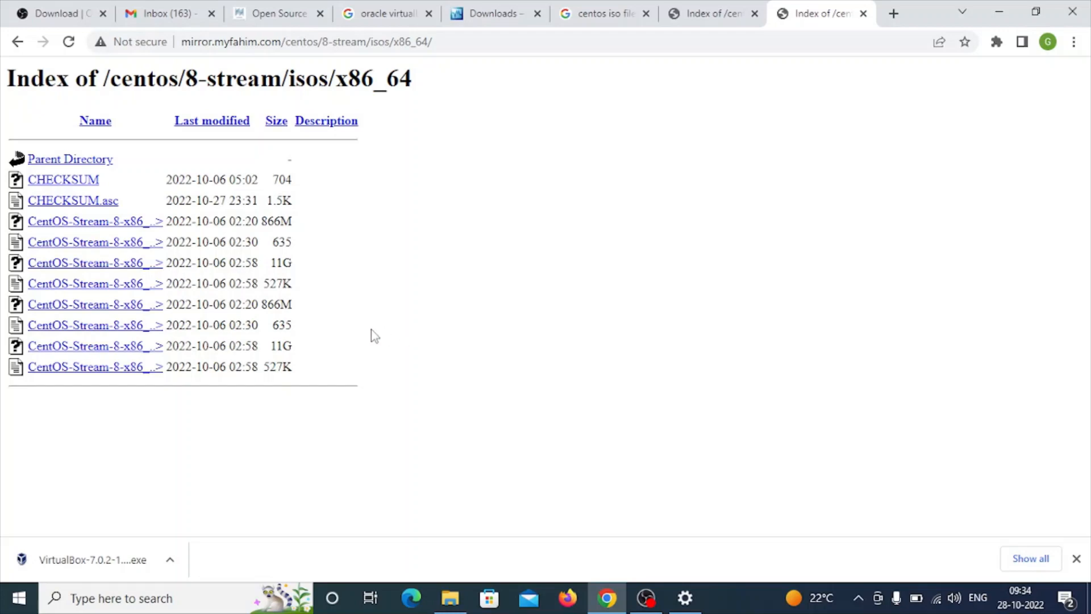
{"action": "double_click", "coordinate": [268, 348]}
- Try to install VirtualBox 7.0.2 from the downloaded installer, allowing it to run and finishing the setup wizard
{"action": "left_click", "coordinate": [91, 564]}
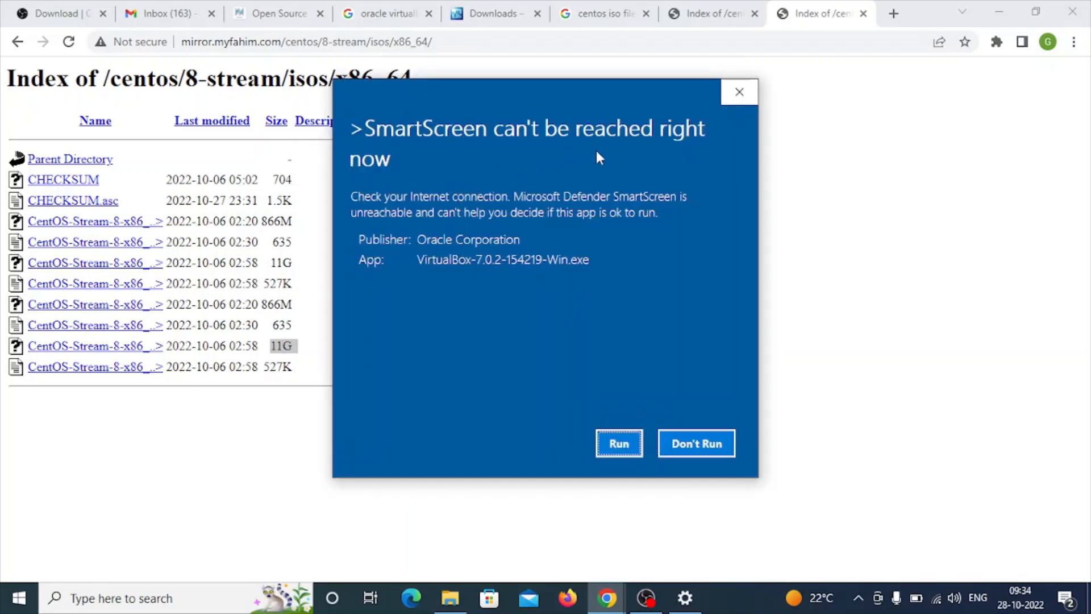
{"action": "left_click", "coordinate": [619, 446]}
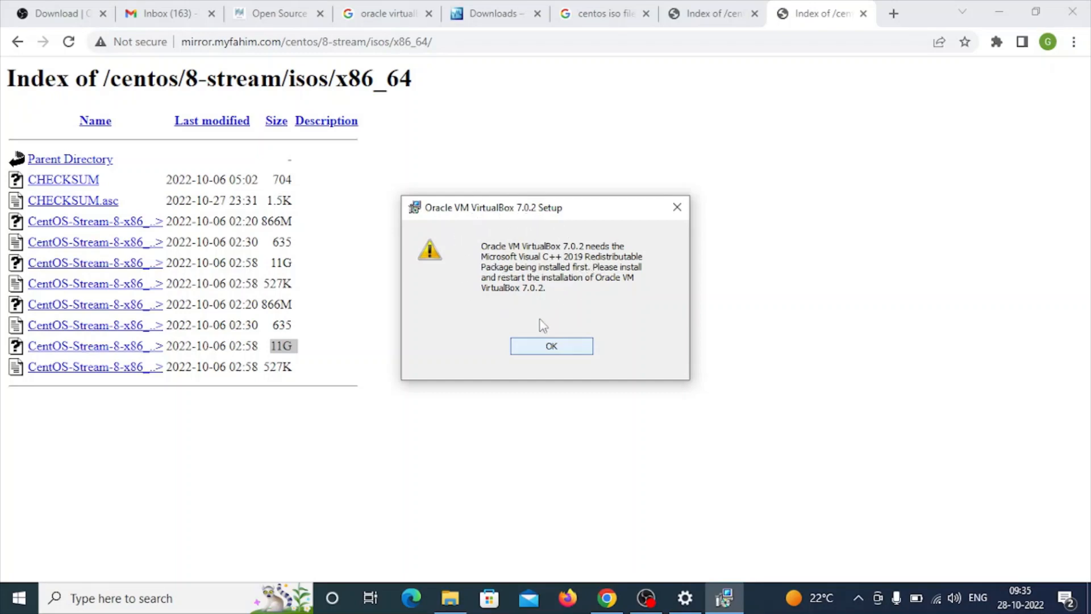
{"action": "left_click", "coordinate": [536, 348]}
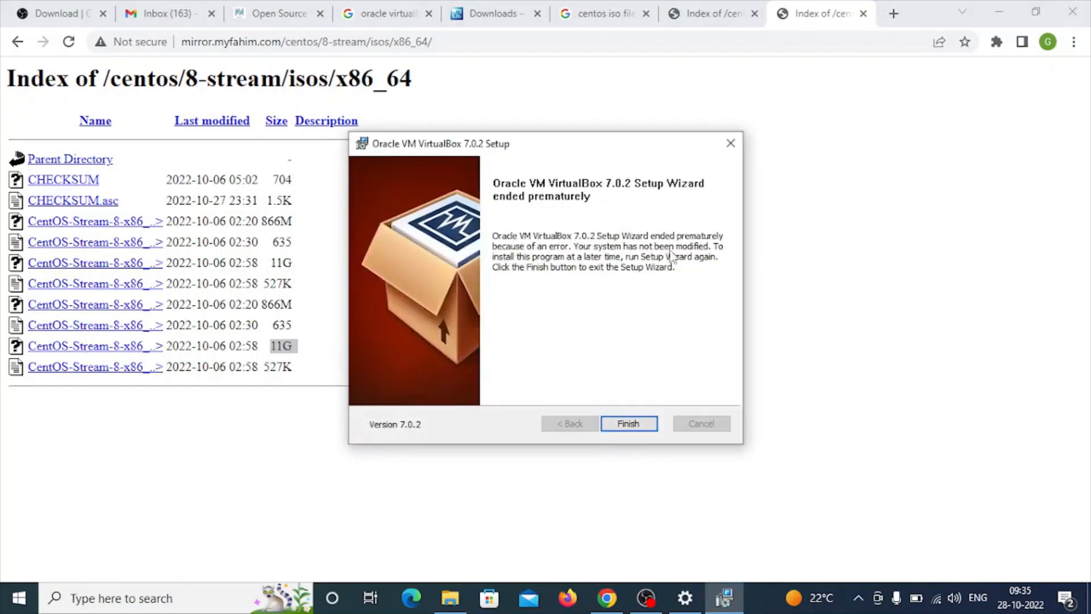
{"action": "left_click", "coordinate": [629, 424]}
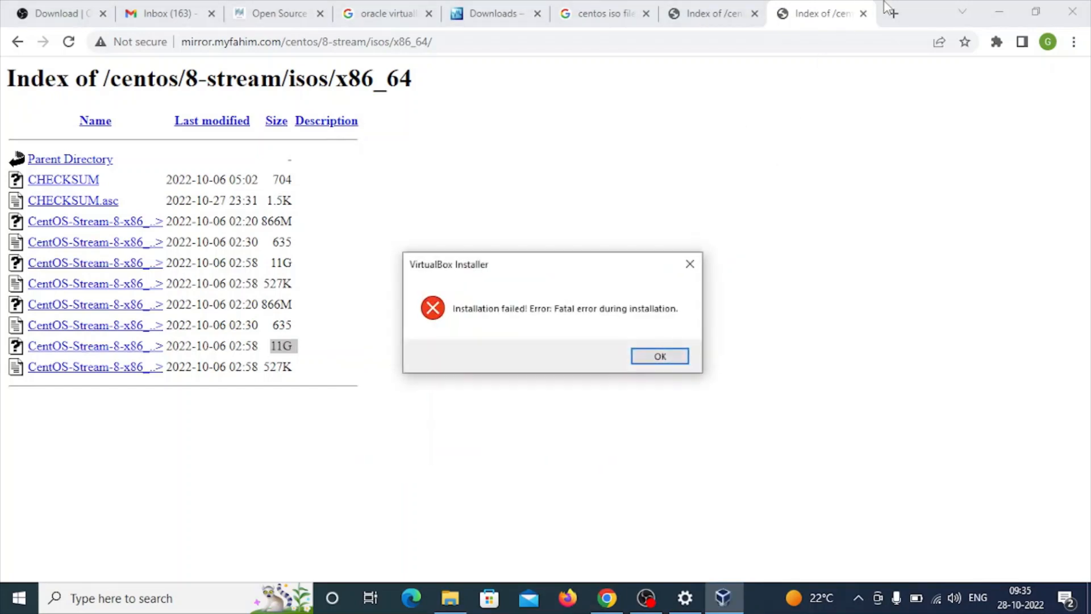
{"action": "key", "text": "Return"}
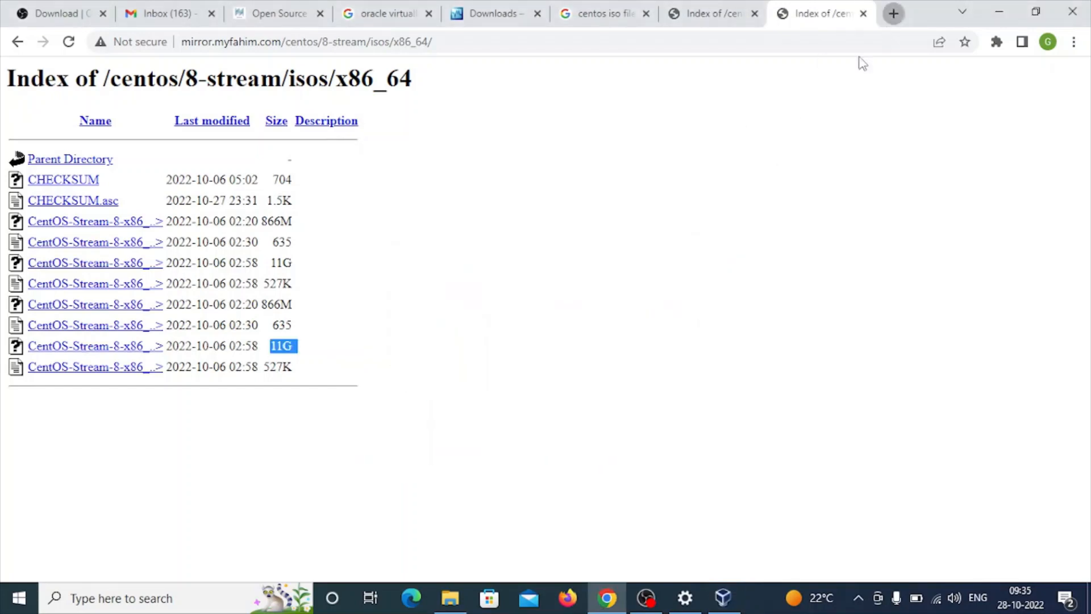
- Search the web in a new tab for "microsoft visual c++ 2019 redistributable package (x64) download"
{"action": "left_click", "coordinate": [893, 13]}
{"action": "type", "text": "microsoft vius"}
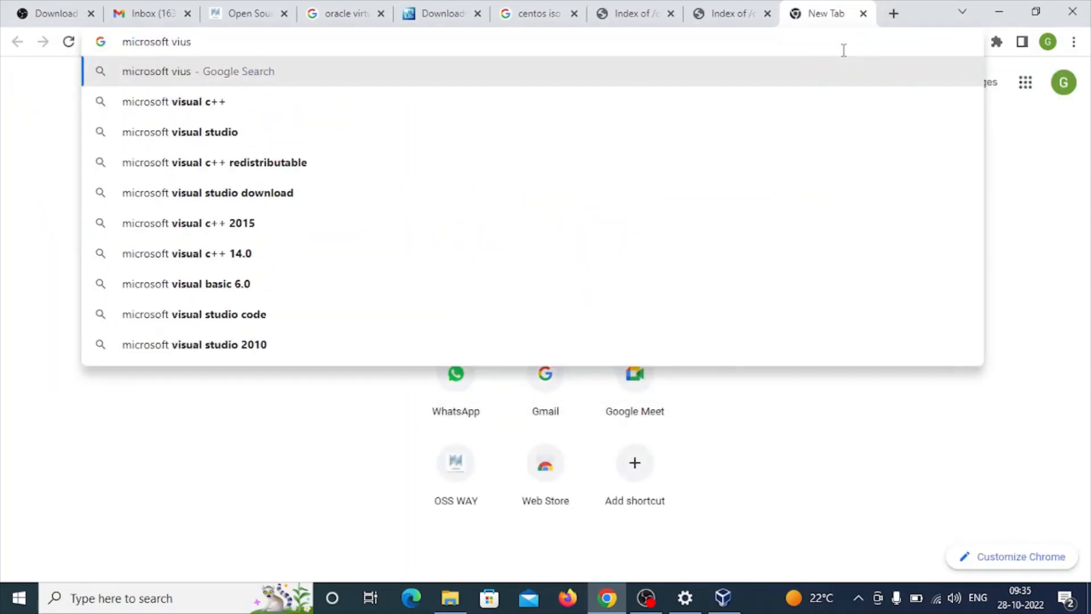
{"action": "key", "text": "Down"}
{"action": "type", "text": "20"}
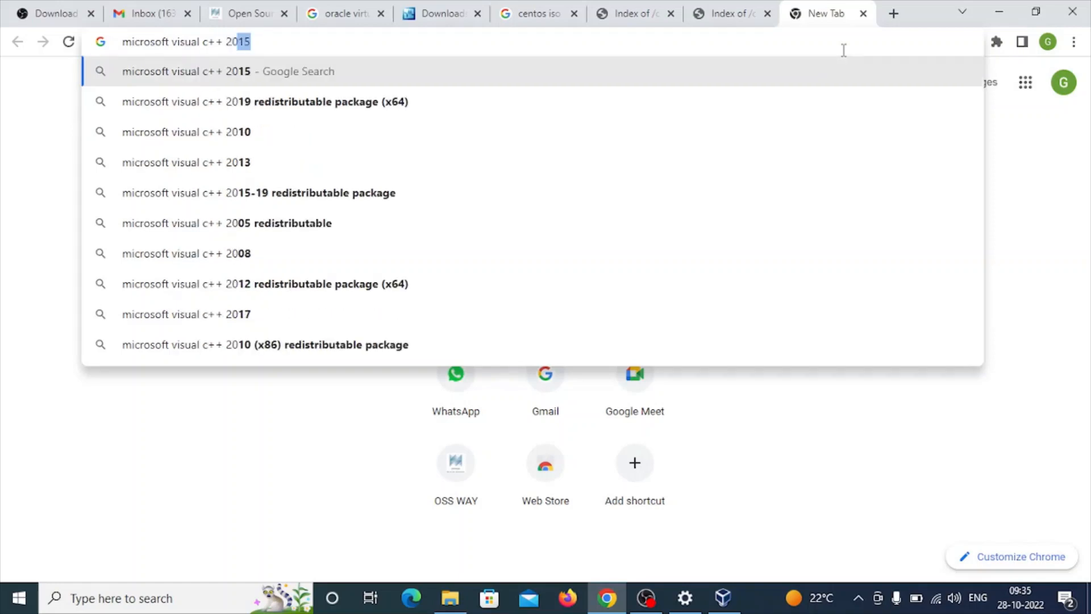
{"action": "type", "text": "19 dow"}
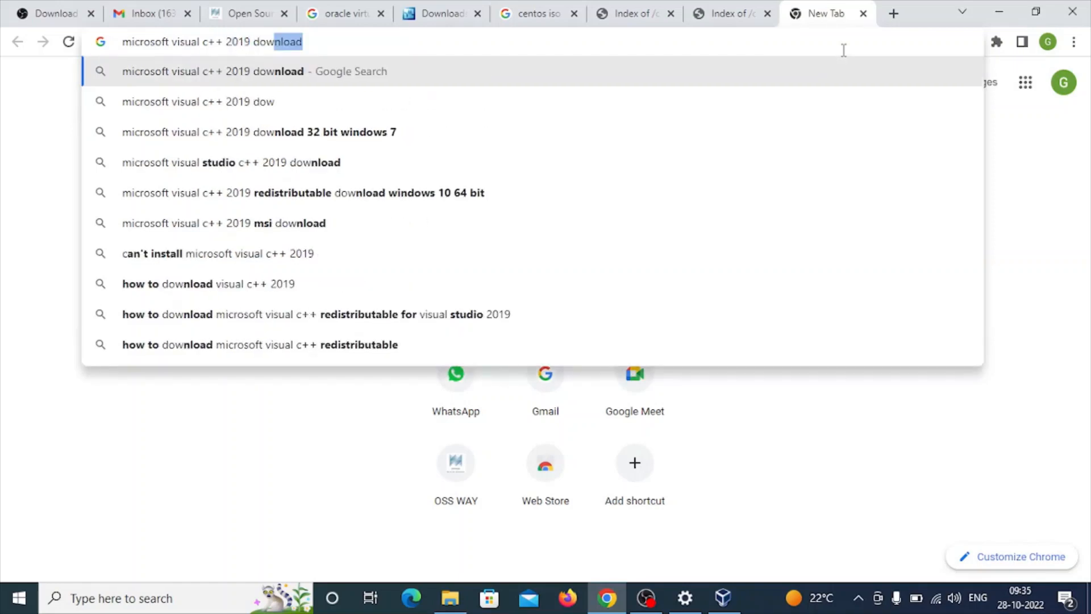
{"action": "key", "text": "BackSpace"}
{"action": "key", "text": "BackSpace"}
{"action": "key", "text": "BackSpace"}
{"action": "key", "text": "Down"}
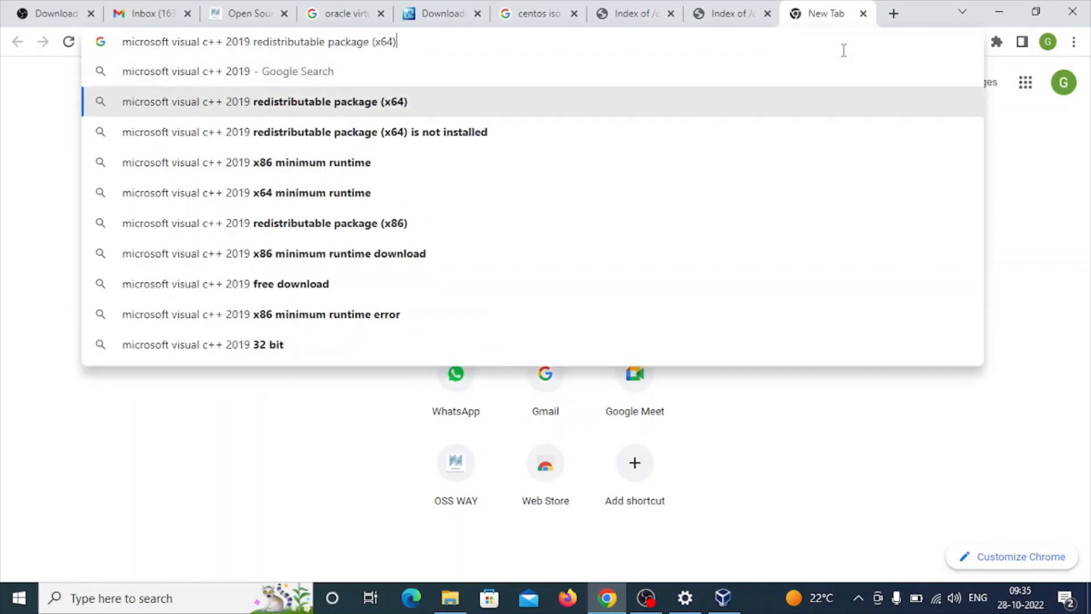
{"action": "type", "text": "download"}
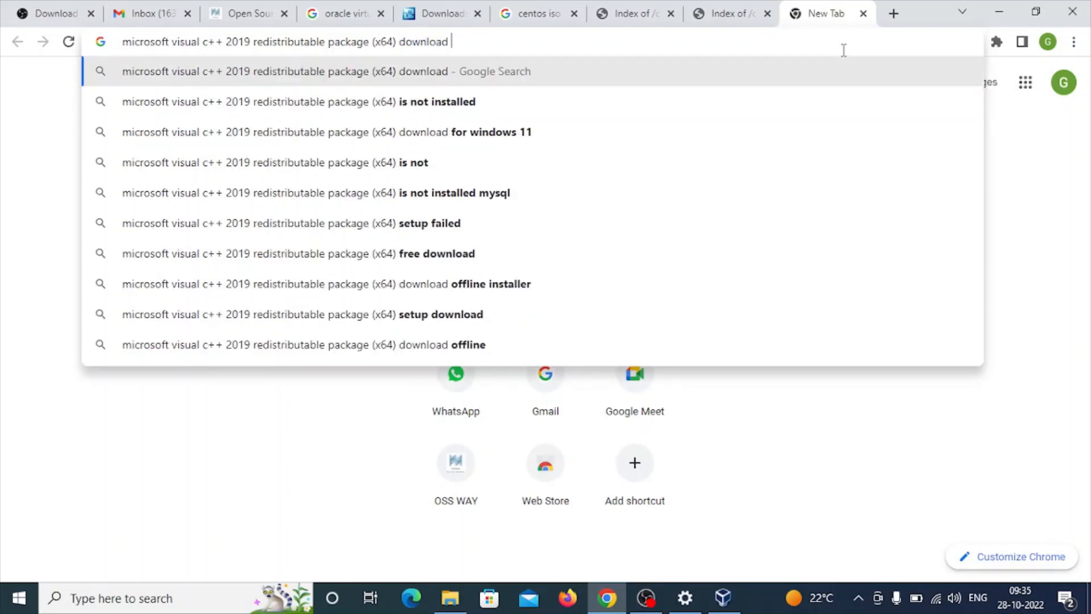
{"action": "key", "text": "Return"}
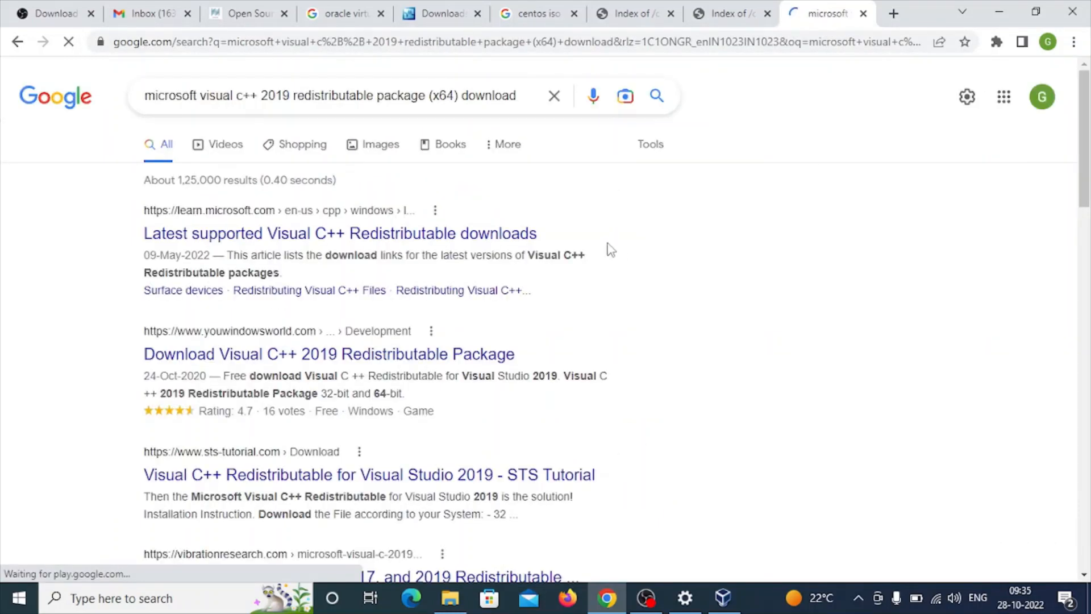
- Open the "Latest supported Visual C++ Redistributable downloads" result in a separate tab and switch to it
{"action": "right_click", "coordinate": [358, 236]}
{"action": "left_click", "coordinate": [383, 244]}
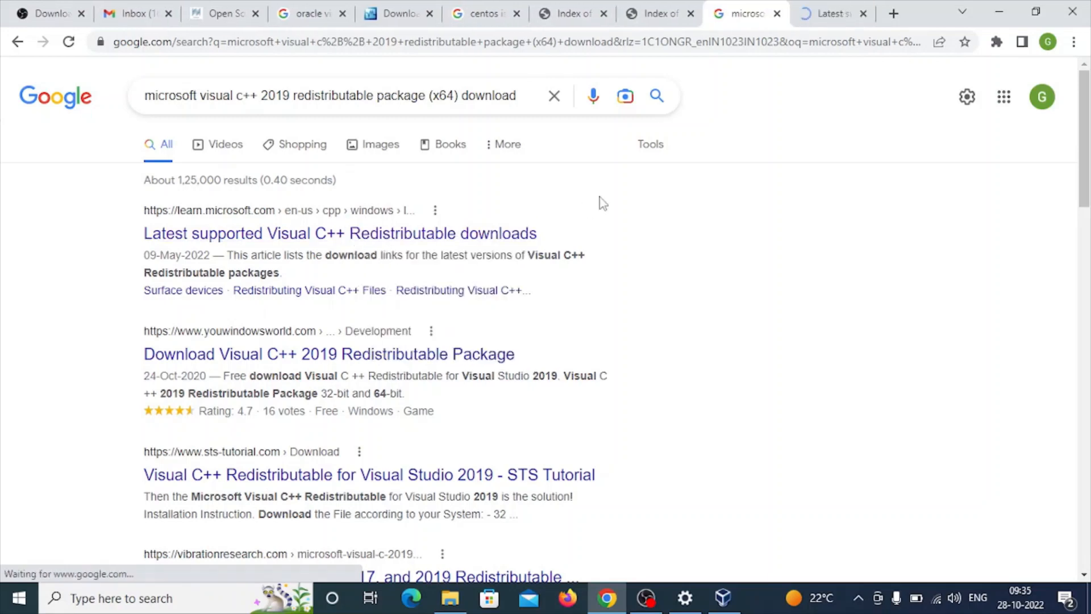
{"action": "left_click", "coordinate": [831, 14]}
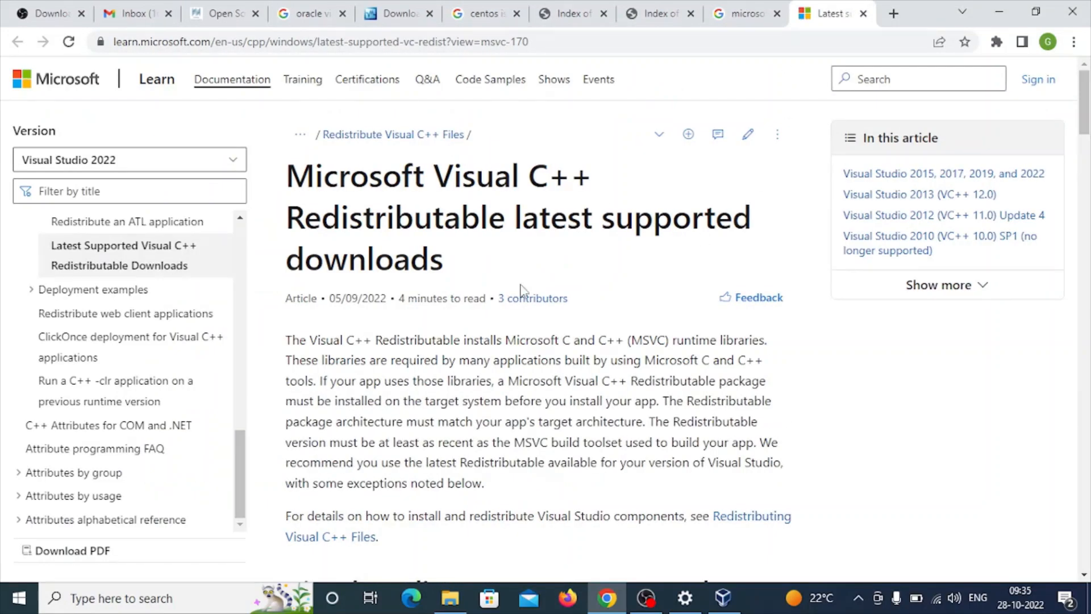
- Download the X64 redistributable for Visual Studio 2012 (VC++ 11.0) Update 4
{"action": "scroll", "coordinate": [489, 362], "scroll_direction": "down", "scroll_amount": 15}
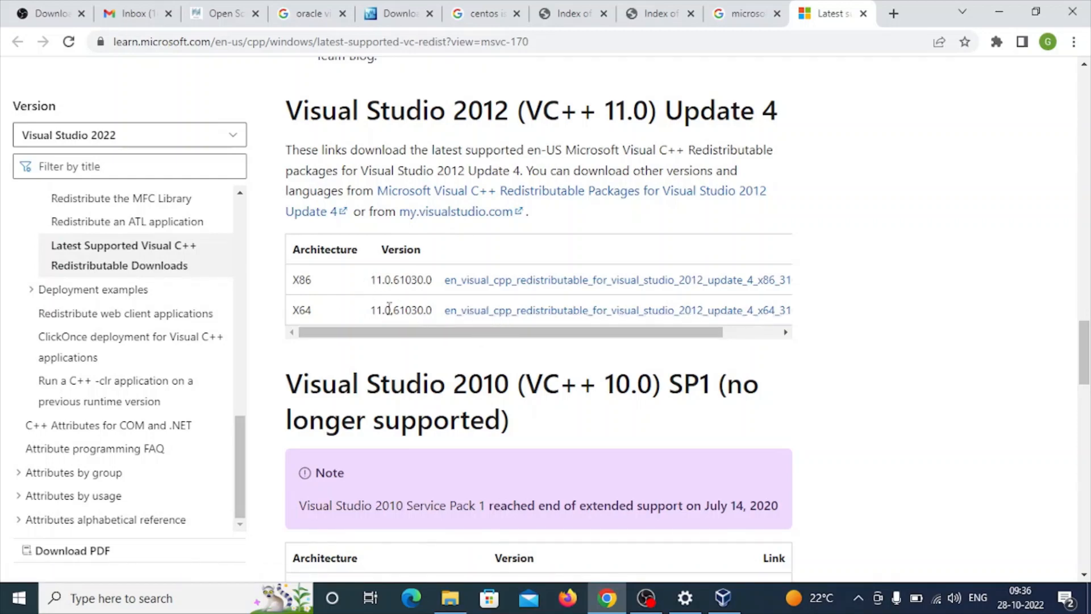
{"action": "left_click", "coordinate": [504, 318]}
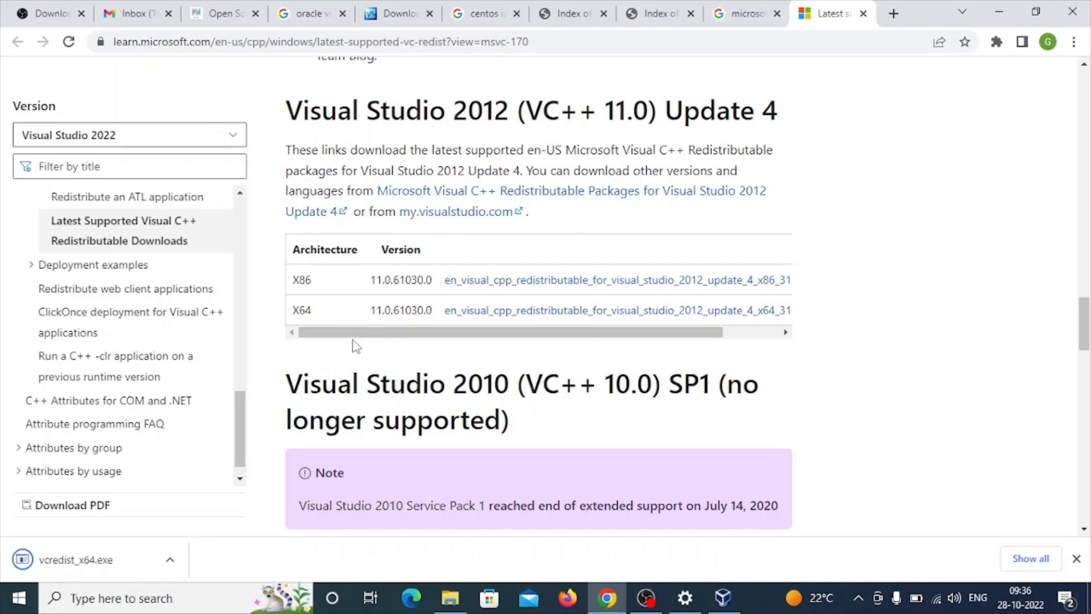
- Find "2019" on the page and download vc_redist.x64.exe from the Visual Studio 2015, 2017, 2019, and 2022 section
{"action": "scroll", "coordinate": [355, 344], "scroll_direction": "down", "scroll_amount": 10}
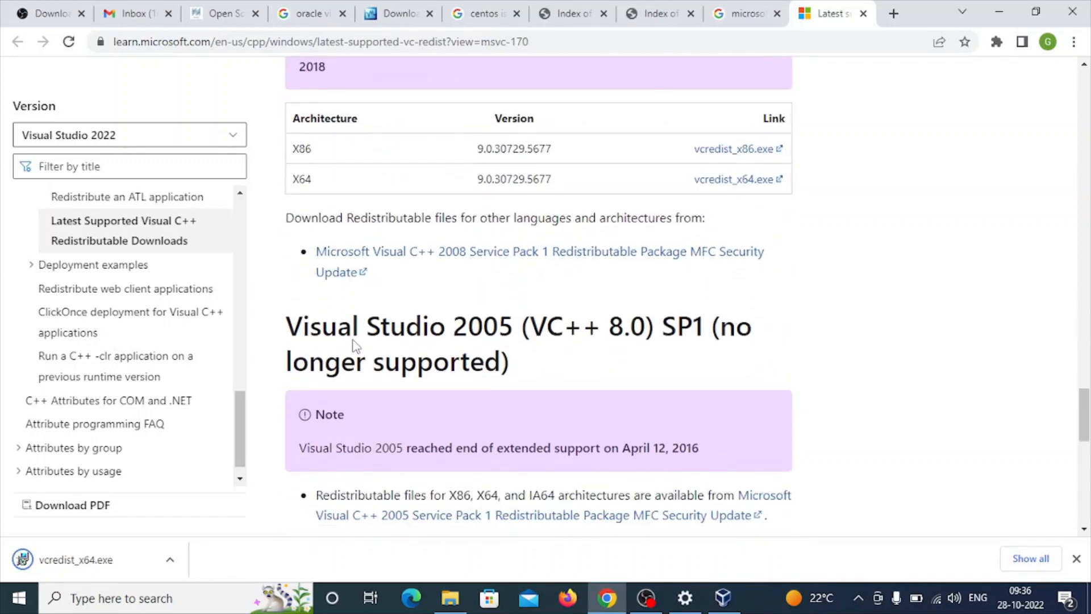
{"action": "scroll", "coordinate": [354, 341], "scroll_direction": "down", "scroll_amount": 10}
{"action": "key", "text": "ctrl+f"}
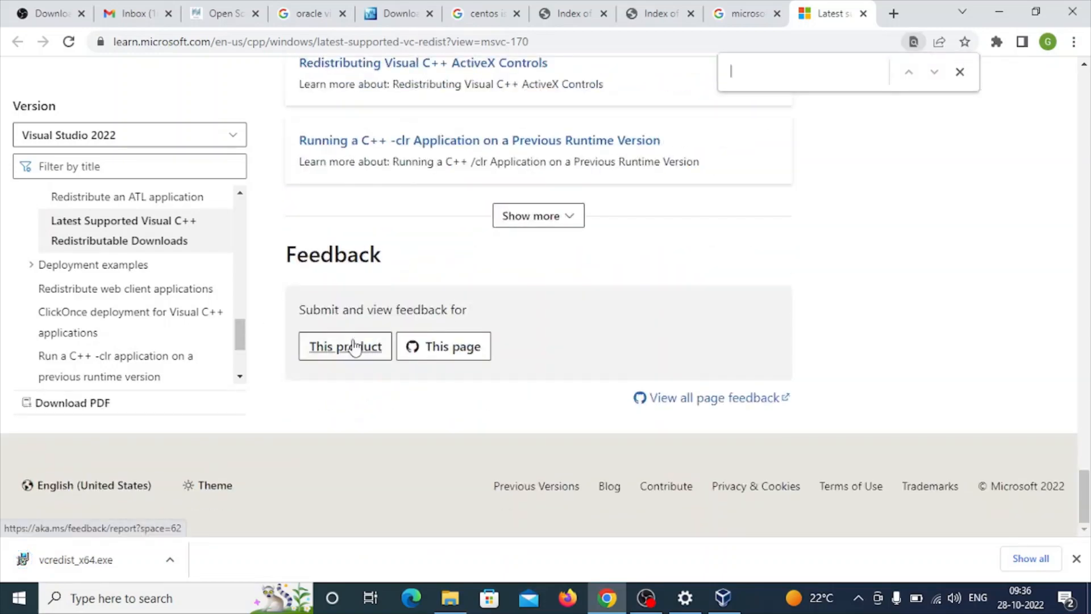
{"action": "type", "text": "2019"}
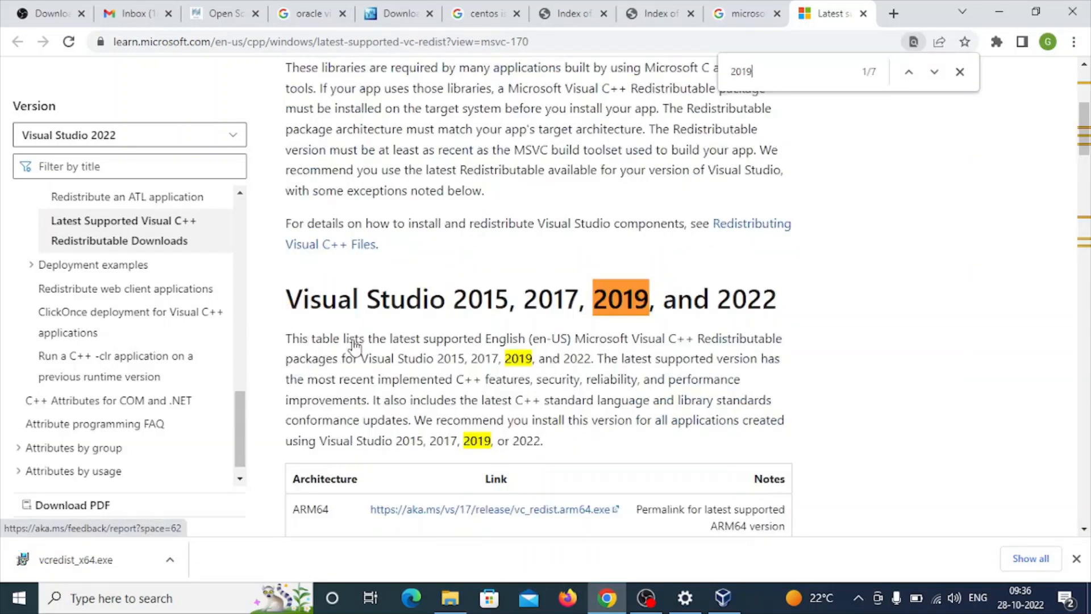
{"action": "scroll", "coordinate": [475, 375], "scroll_direction": "down", "scroll_amount": 8}
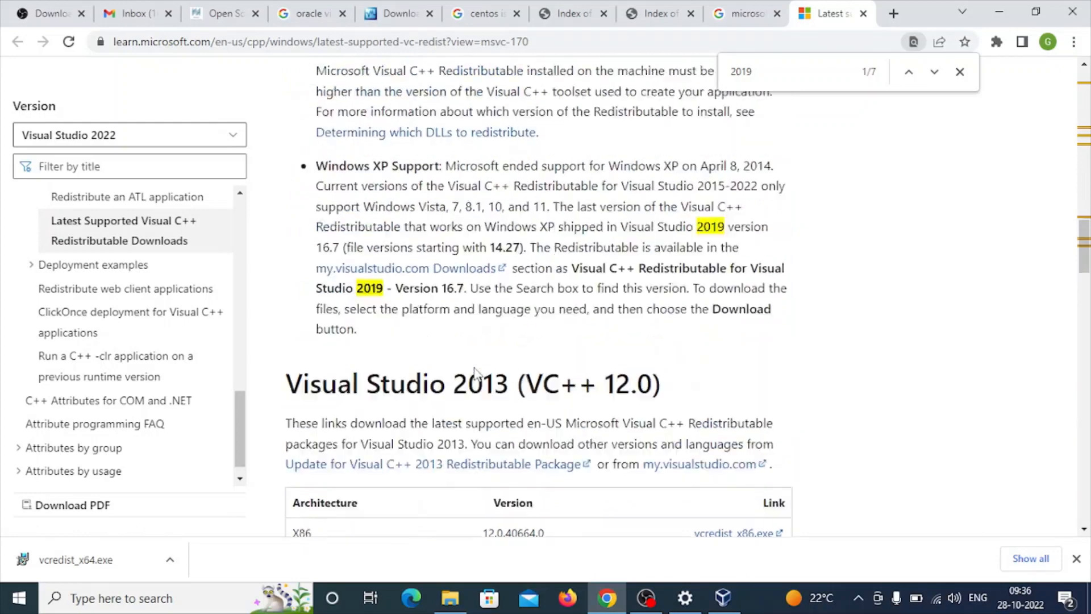
{"action": "scroll", "coordinate": [475, 375], "scroll_direction": "up", "scroll_amount": 8}
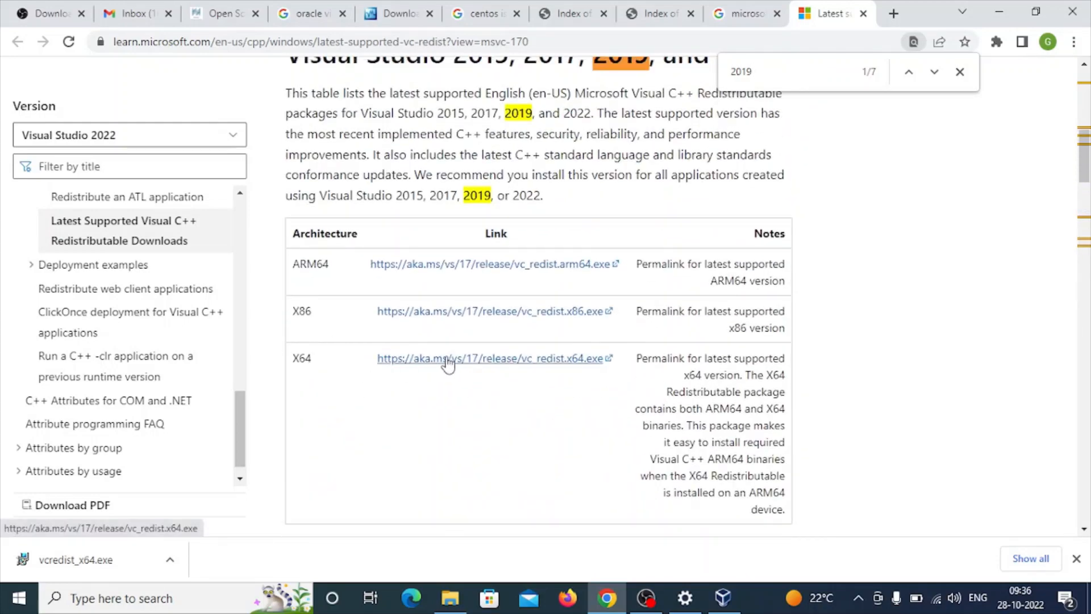
{"action": "left_click", "coordinate": [456, 362]}
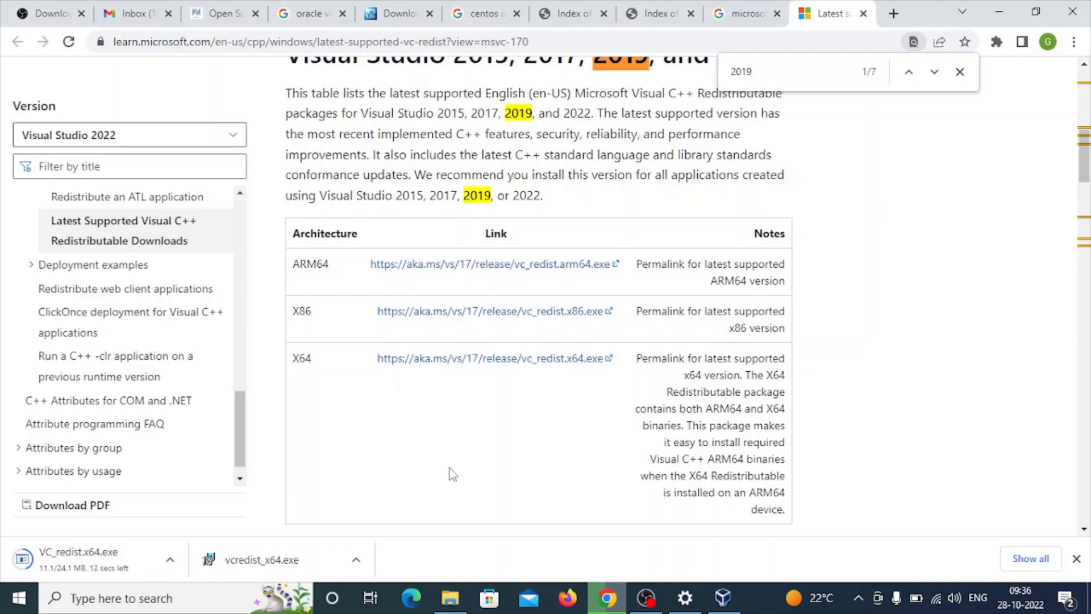
- Bring up the VirtualBox Installer error message and dismiss it
{"action": "left_click", "coordinate": [721, 598]}
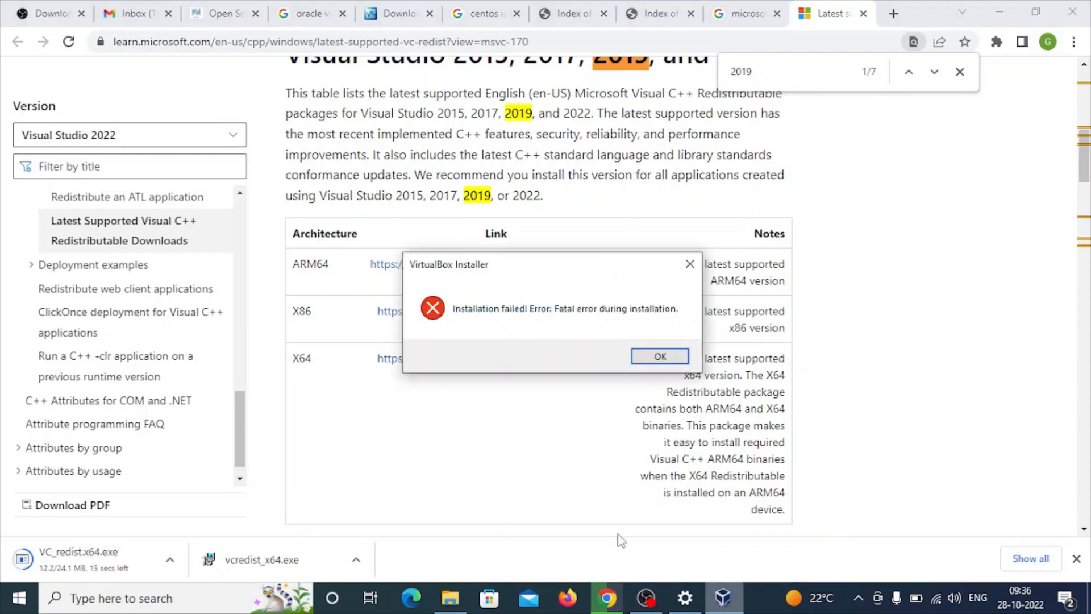
{"action": "left_click", "coordinate": [646, 357]}
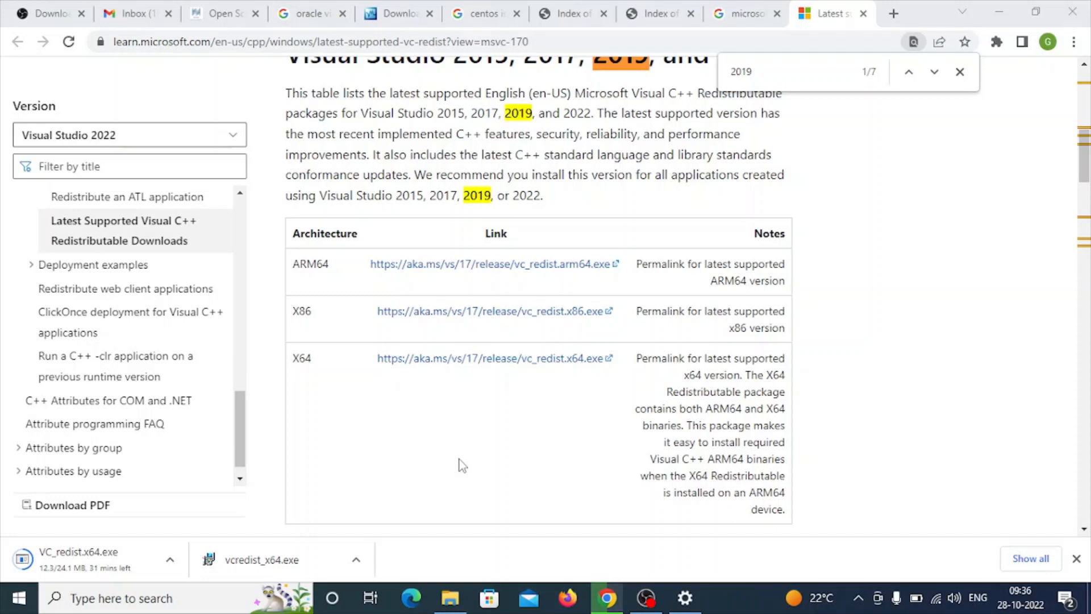
- Revisit the CentOS 8-stream and 7.9.2009 ISO directories and the CentOS ISO search results
{"action": "left_click", "coordinate": [645, 22]}
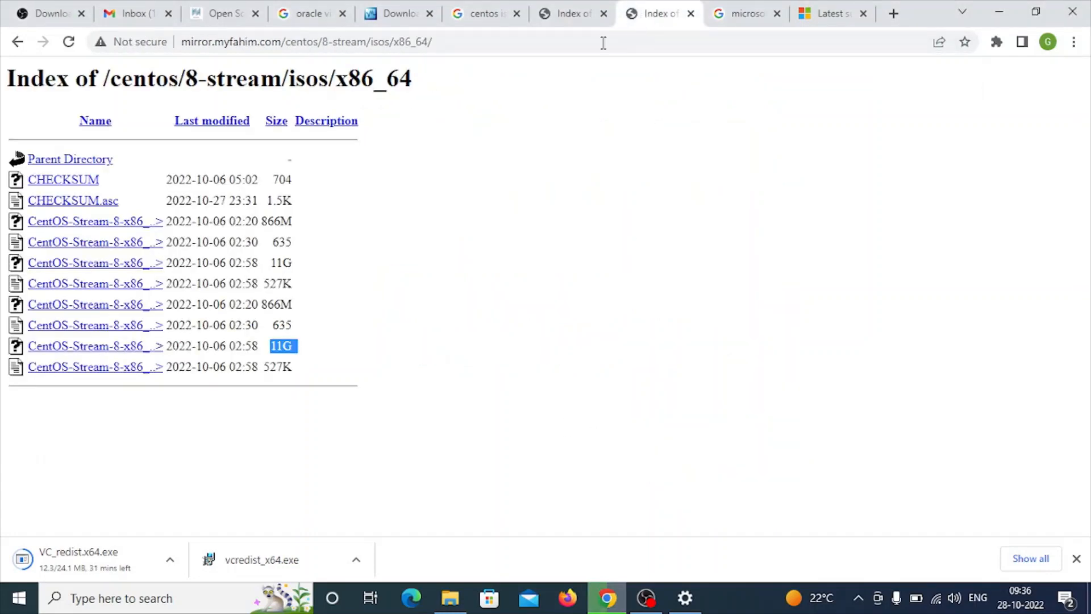
{"action": "left_click", "coordinate": [566, 17]}
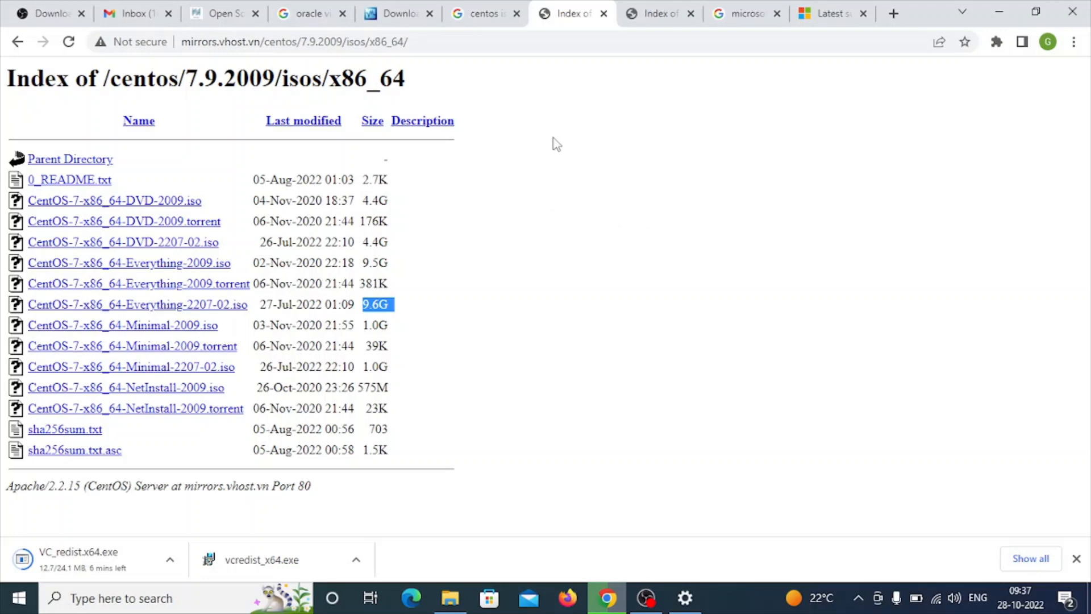
{"action": "left_click", "coordinate": [655, 20]}
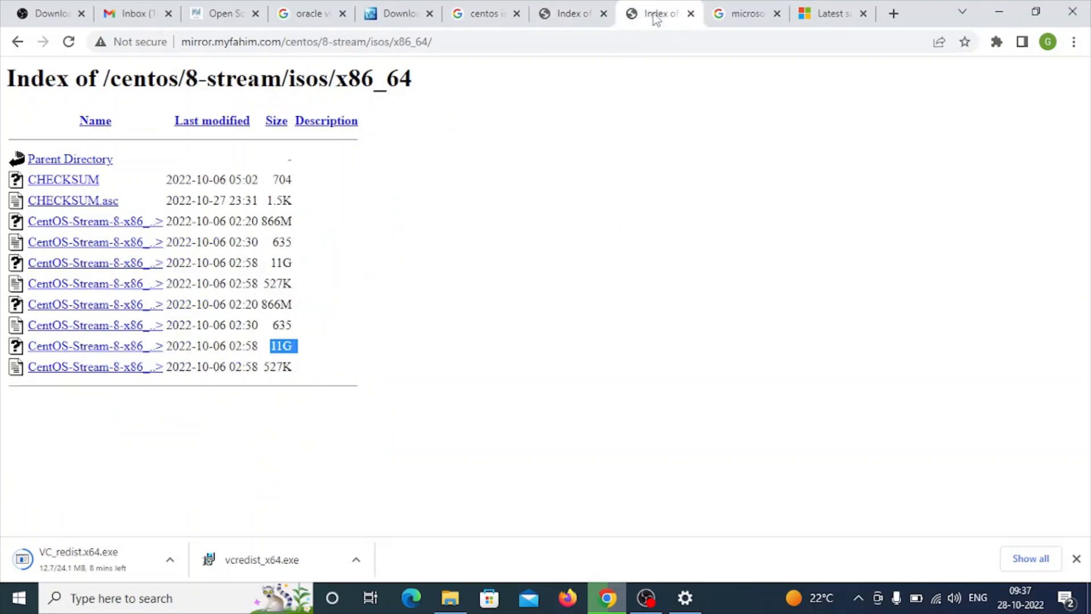
{"action": "left_click", "coordinate": [495, 23]}
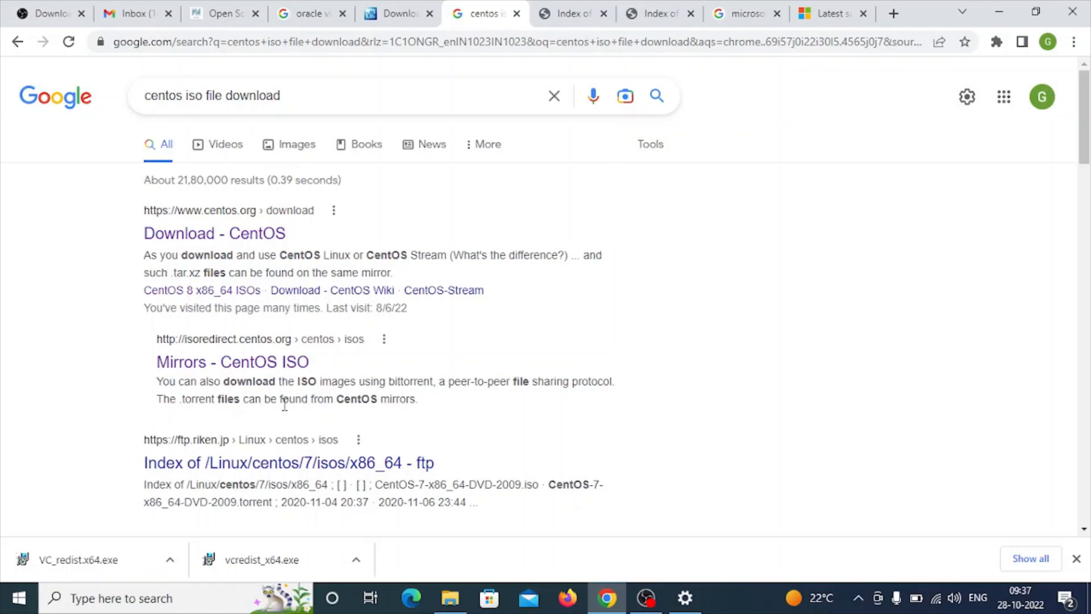
- Install the downloaded Microsoft Visual C++ 2015-2022 Redistributable (x64), accepting its license terms, and close the setup without restarting
{"action": "left_click", "coordinate": [129, 563]}
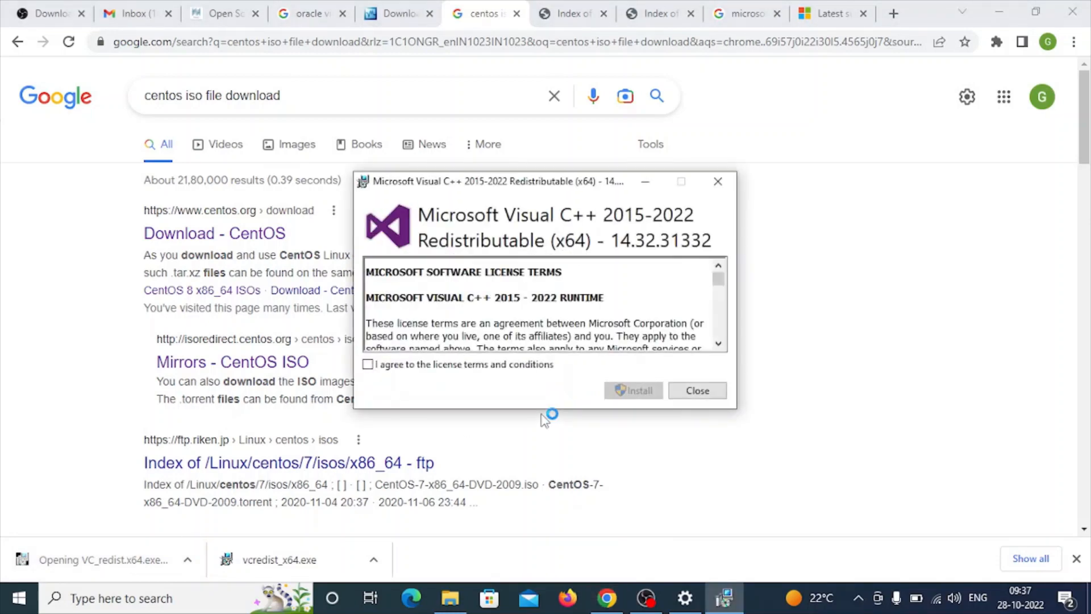
{"action": "left_click", "coordinate": [505, 367]}
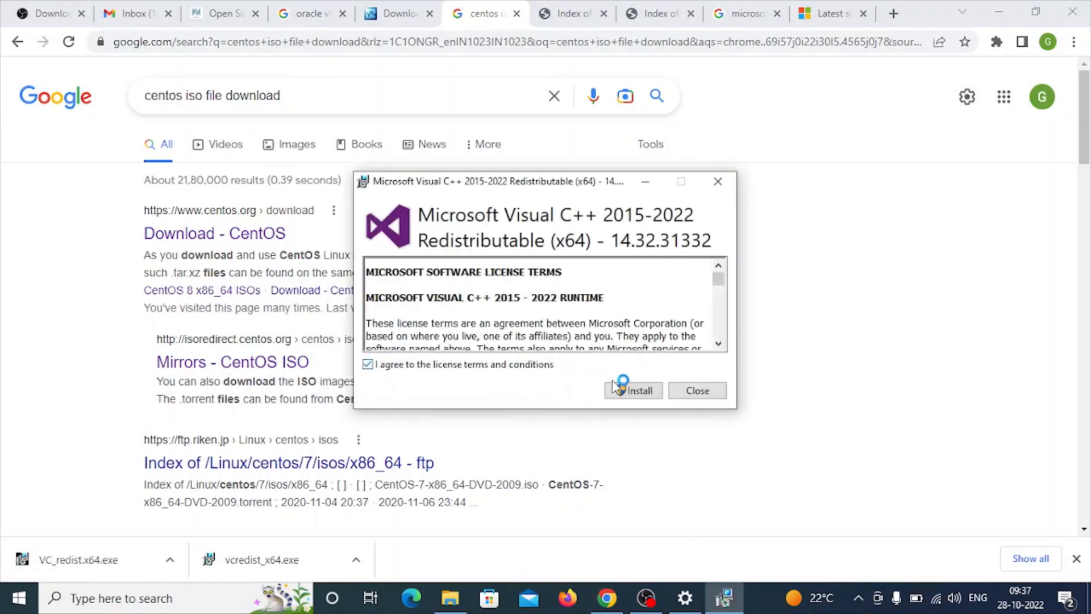
{"action": "left_click", "coordinate": [633, 390]}
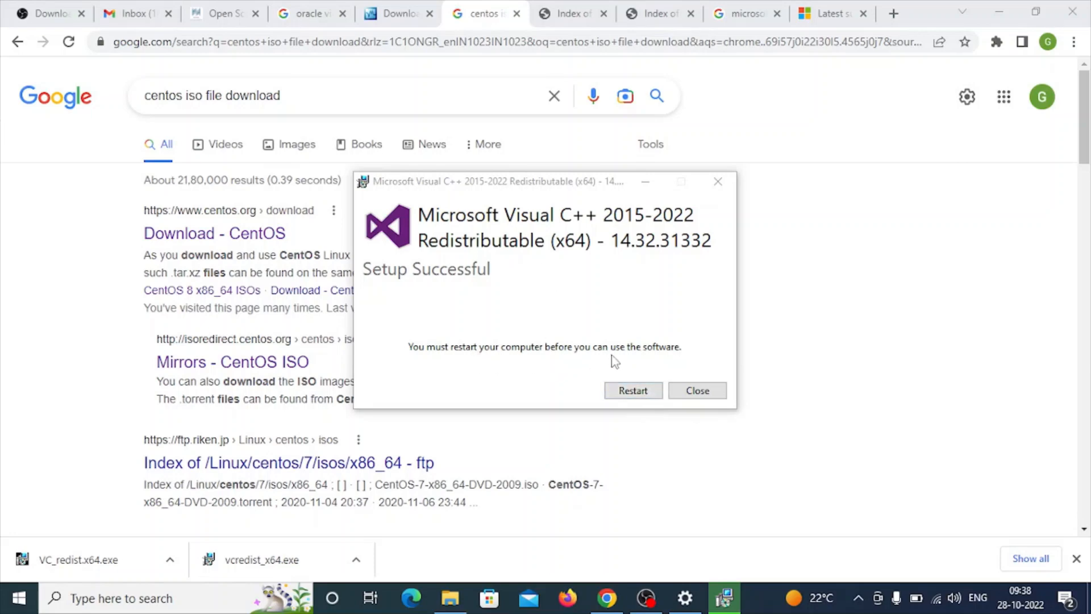
{"action": "left_click", "coordinate": [710, 395]}
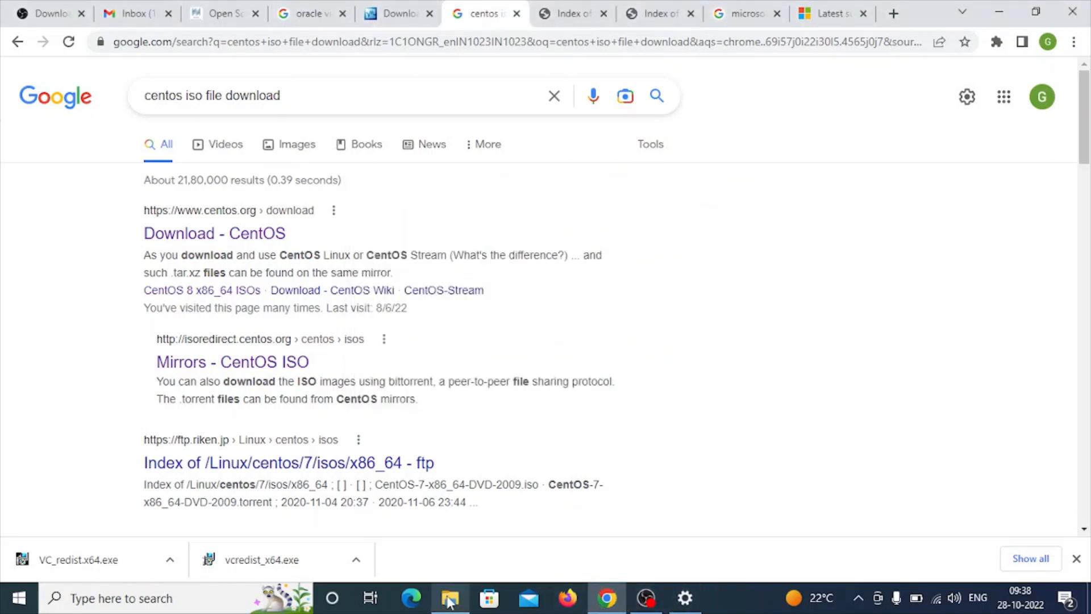
- Run the VirtualBox-7.0.2-154219-Win installer from the Downloads folder and bring its setup wizard to the front
{"action": "mouse_move", "coordinate": [449, 601]}
{"action": "left_click", "coordinate": [449, 601]}
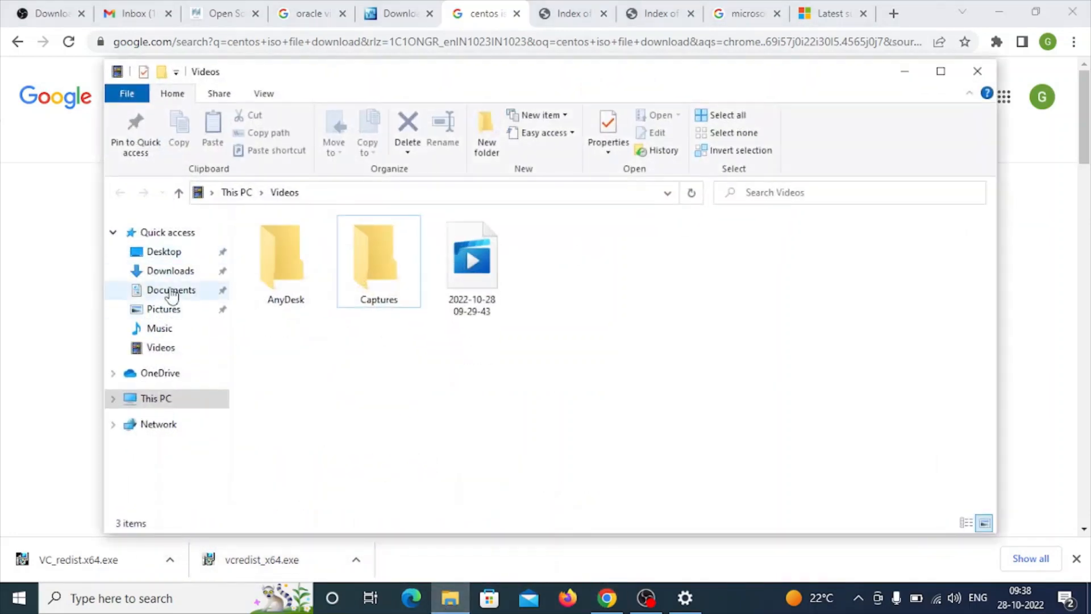
{"action": "left_click", "coordinate": [170, 271]}
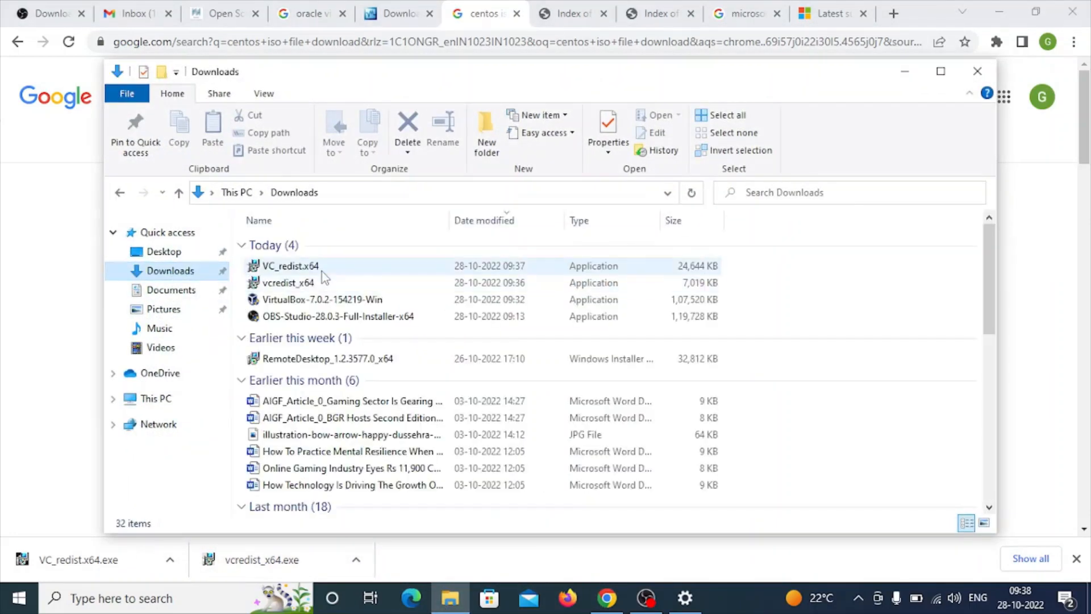
{"action": "double_click", "coordinate": [319, 299]}
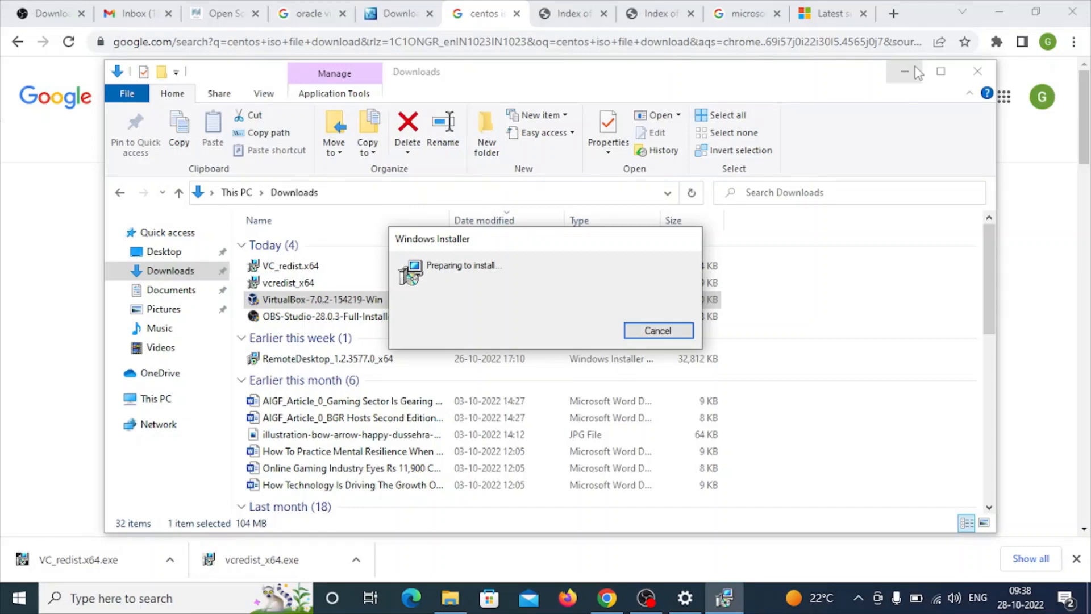
{"action": "left_click", "coordinate": [917, 73]}
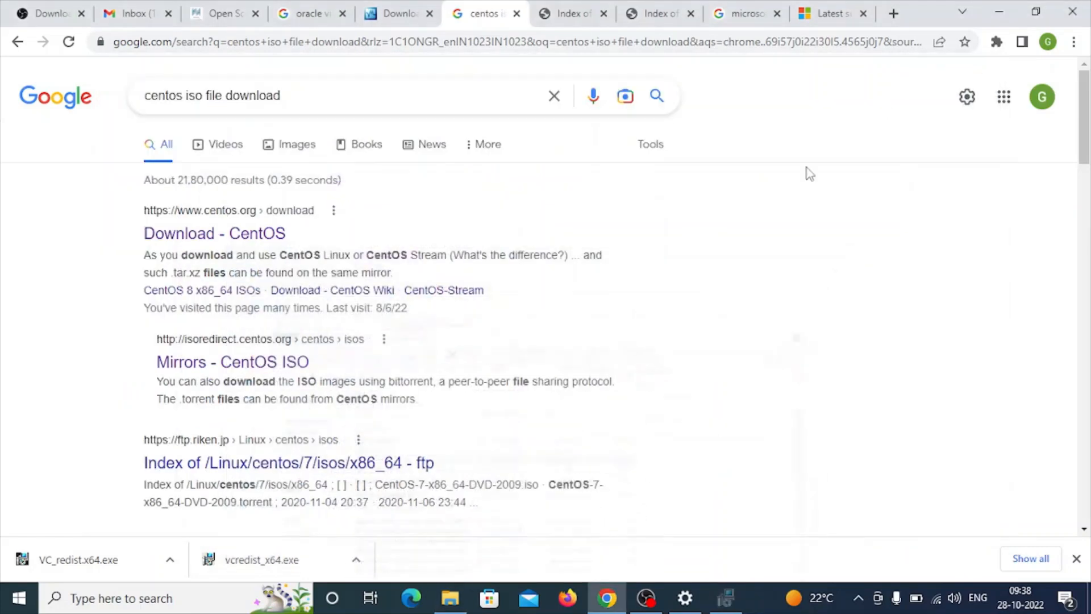
{"action": "left_click", "coordinate": [727, 597]}
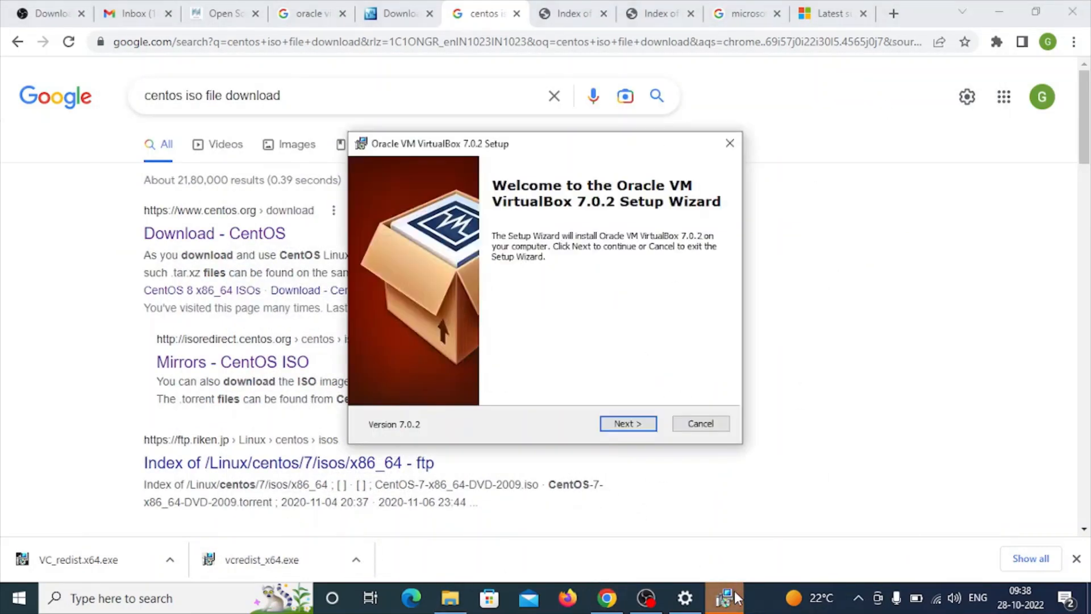
- Install VirtualBox 7.0.2 with the default features and location, accepting the network and Python warnings, and have it start on finishing
{"action": "left_click", "coordinate": [614, 427]}
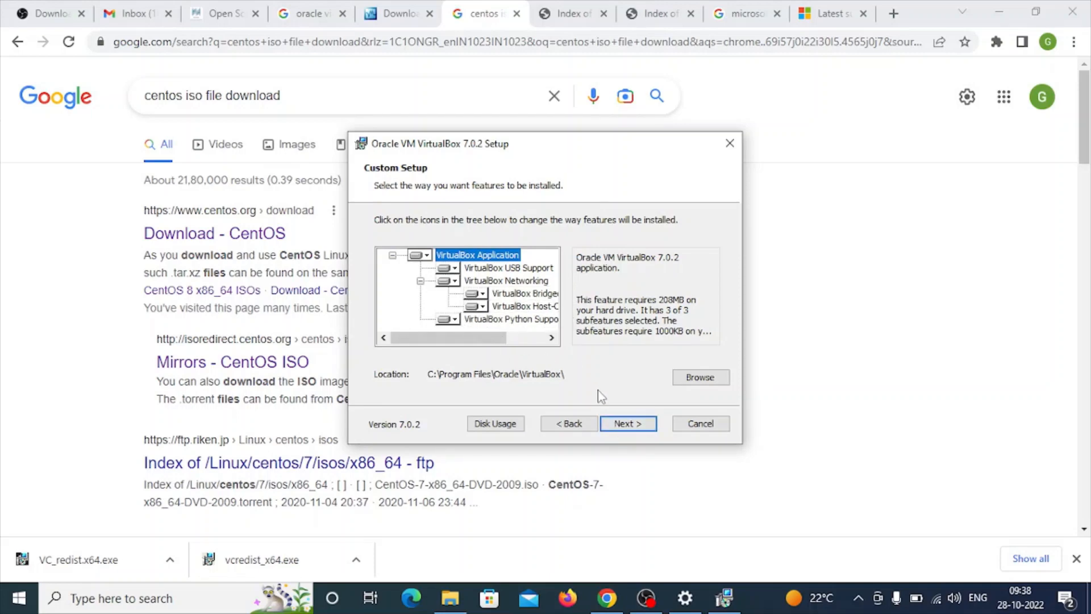
{"action": "left_click", "coordinate": [629, 425]}
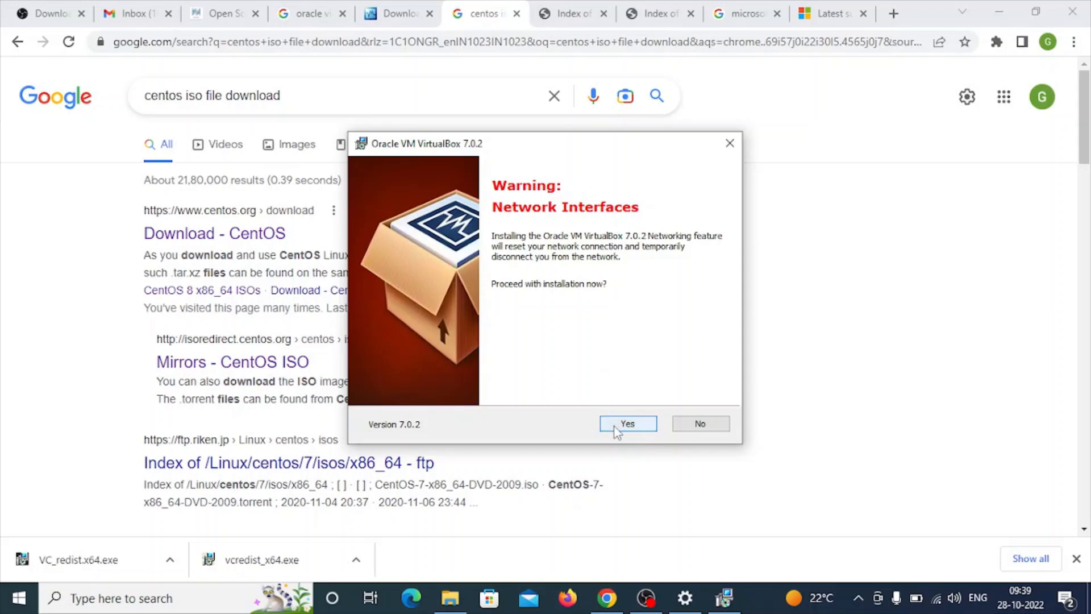
{"action": "left_click", "coordinate": [617, 432]}
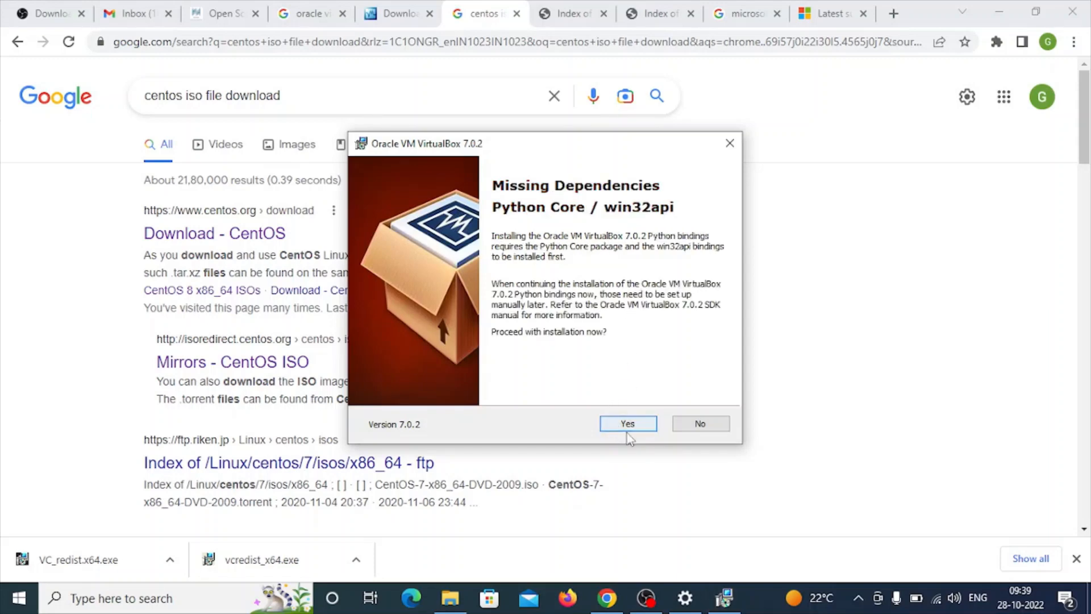
{"action": "left_click", "coordinate": [627, 429]}
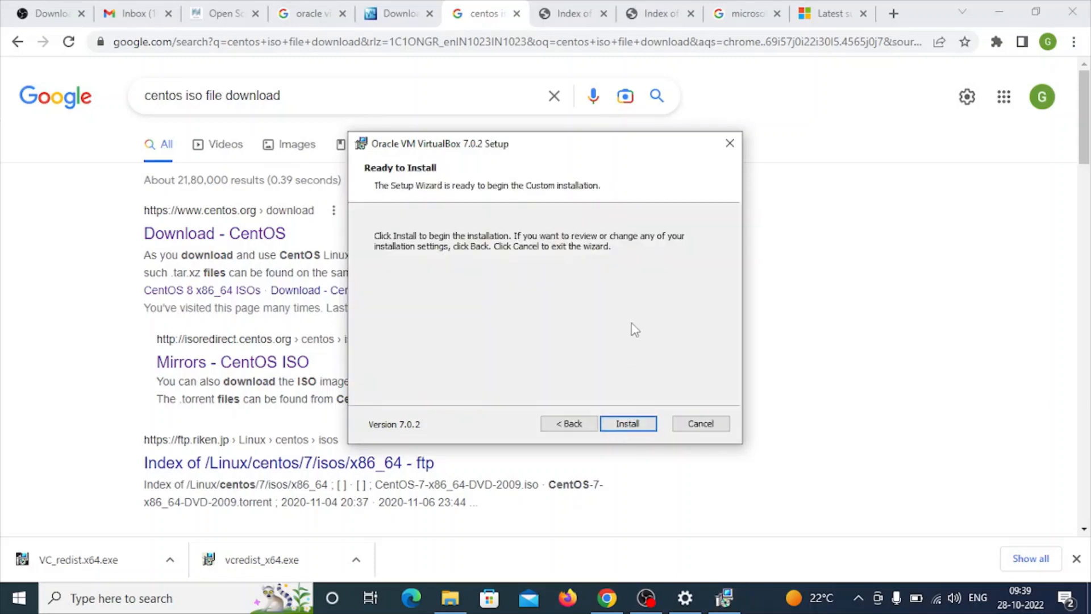
{"action": "left_click", "coordinate": [633, 429]}
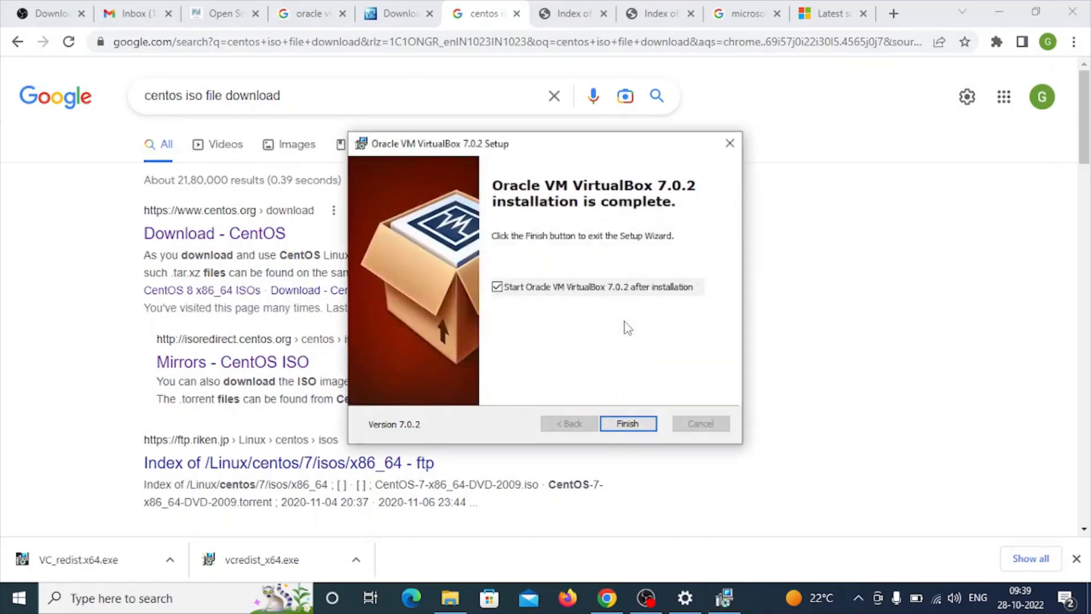
{"action": "left_click", "coordinate": [640, 423]}
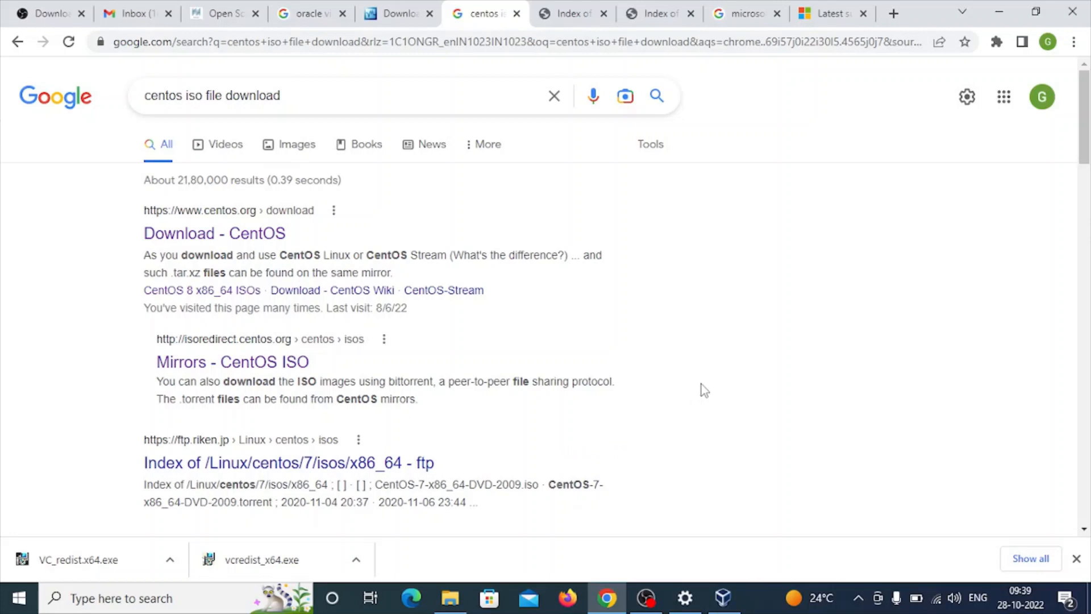
- Maximize the VirtualBox Manager and start a new virtual machine named "Centos server"
{"action": "left_click", "coordinate": [723, 599]}
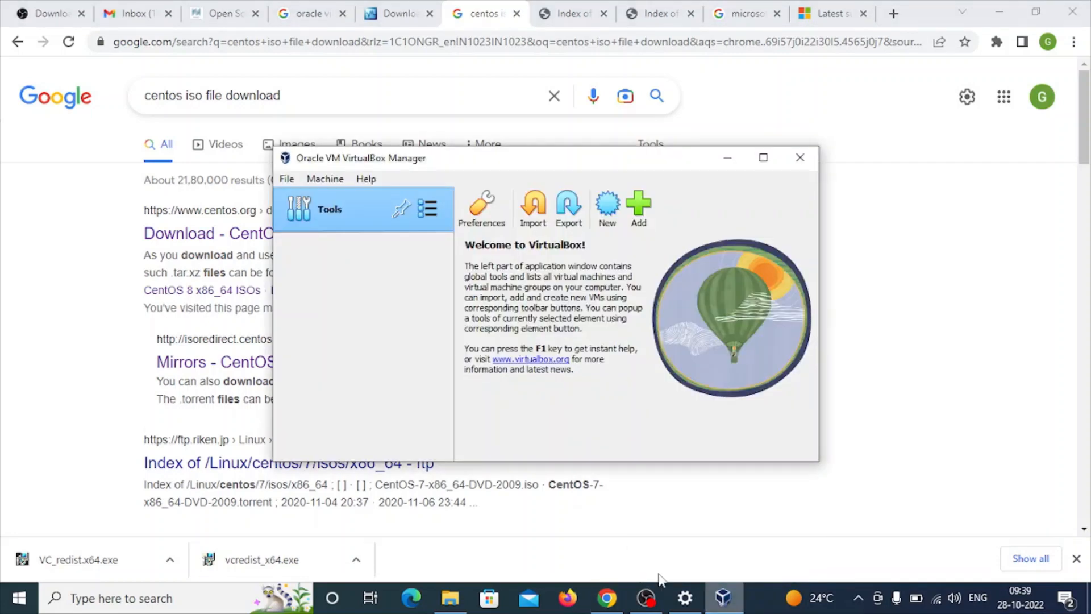
{"action": "left_click", "coordinate": [763, 158]}
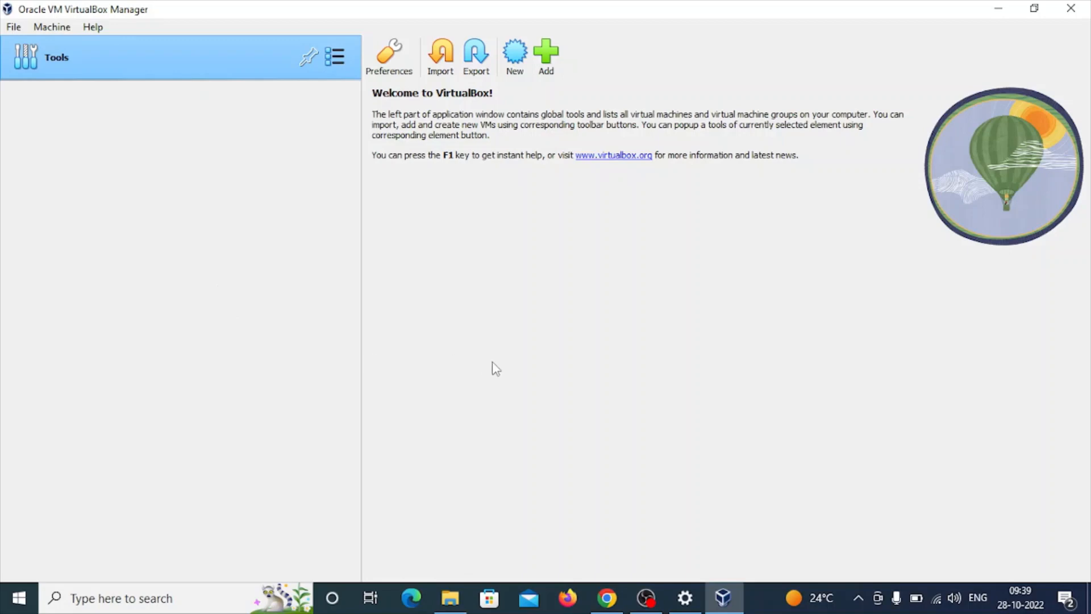
{"action": "left_click", "coordinate": [514, 69]}
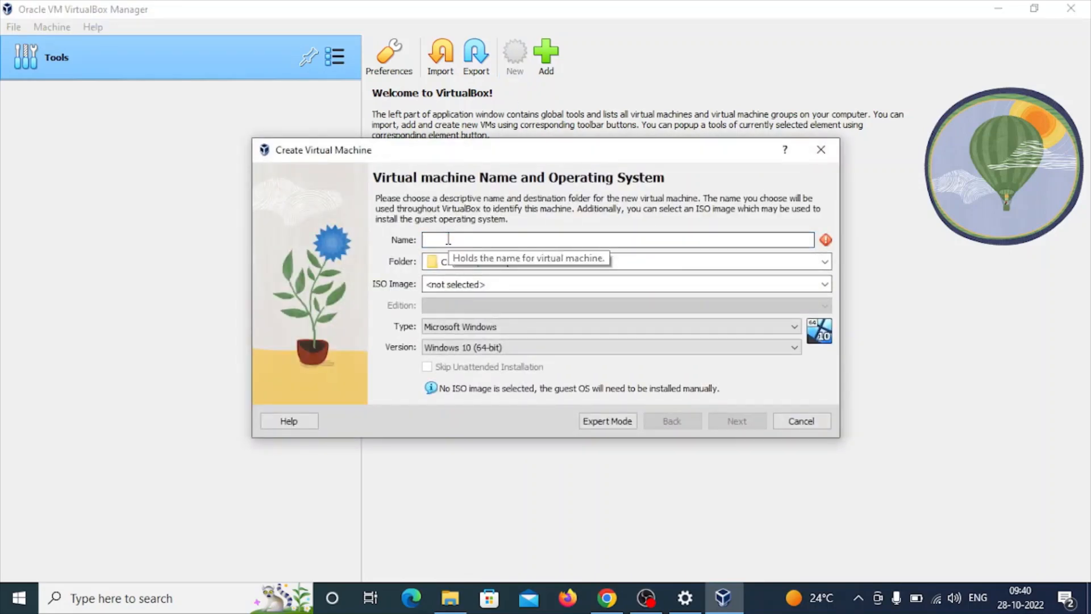
{"action": "type", "text": "Centos server"}
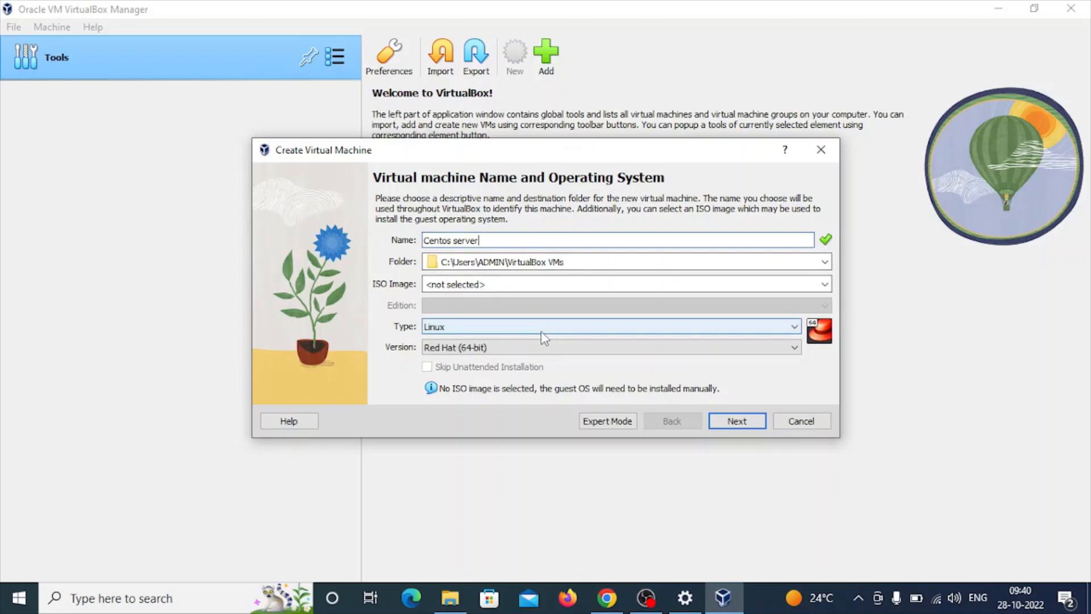
- Review the ISO image and machine folder fields, and check the free space on Local Disk (C:) in File Explorer
{"action": "left_click", "coordinate": [494, 284]}
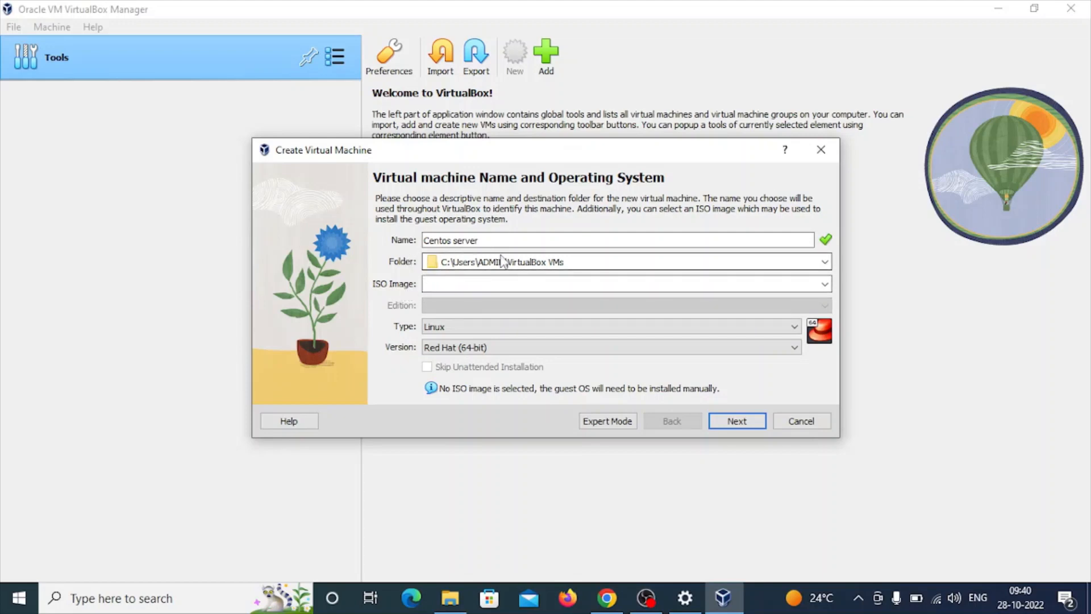
{"action": "left_click_drag", "start_coordinate": [574, 262], "coordinate": [430, 265]}
{"action": "left_click", "coordinate": [564, 260]}
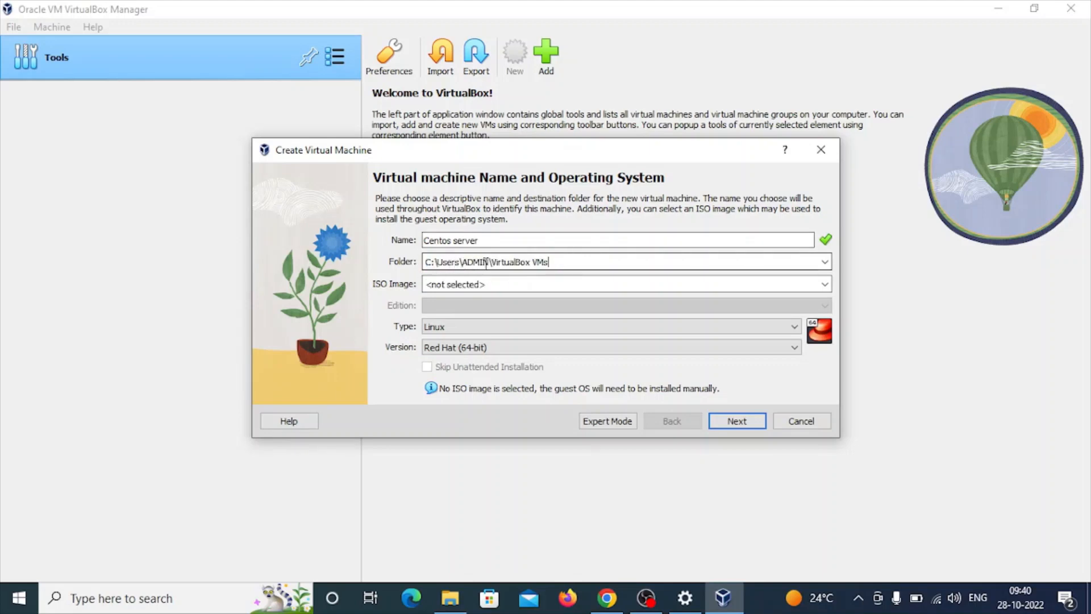
{"action": "left_click_drag", "start_coordinate": [492, 262], "coordinate": [551, 262]}
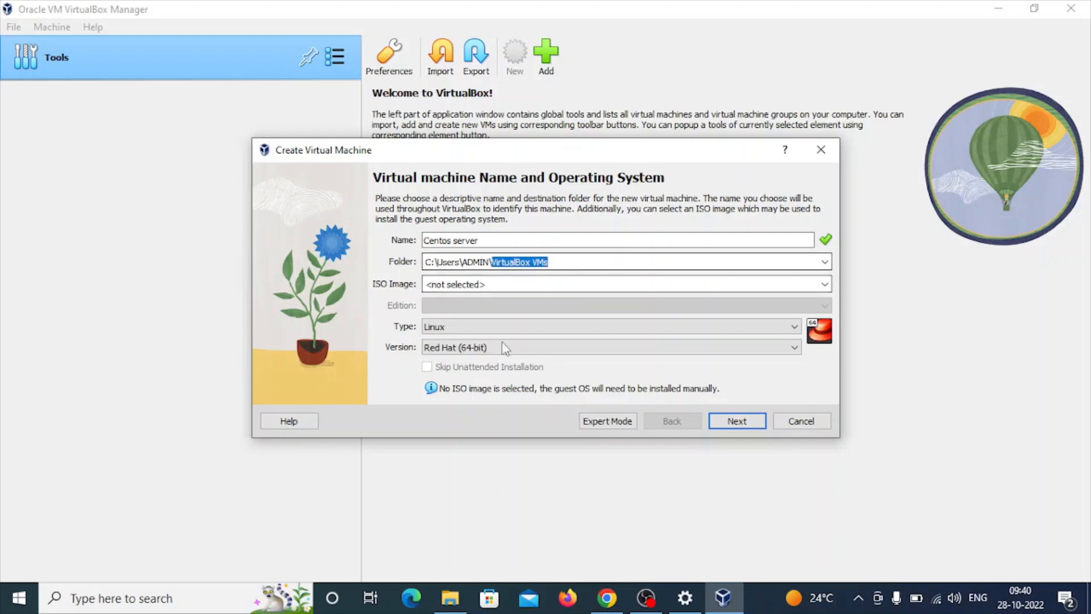
{"action": "left_click", "coordinate": [450, 598]}
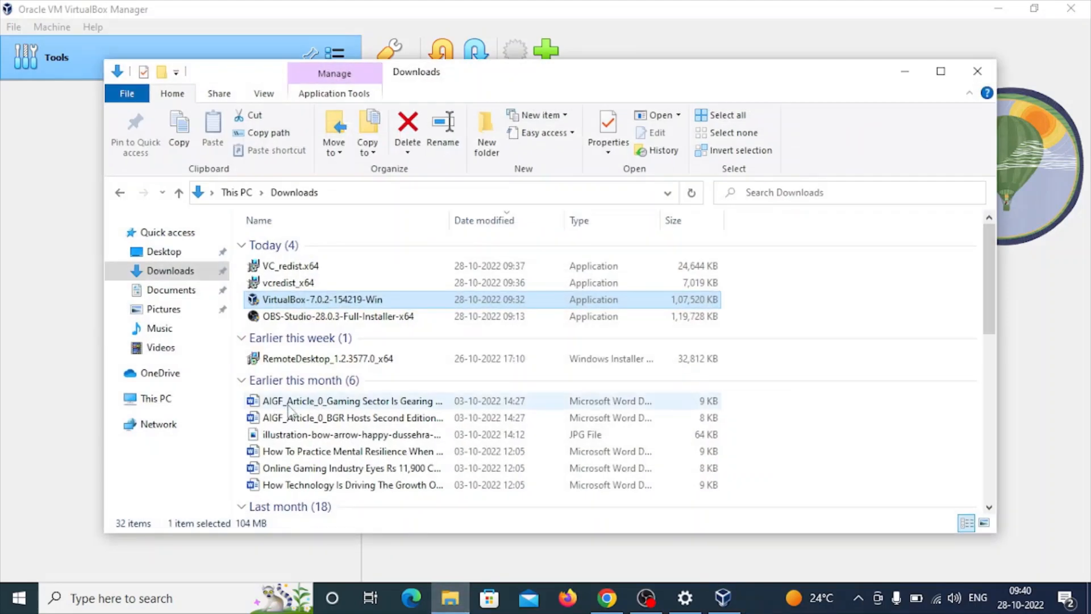
{"action": "left_click", "coordinate": [156, 400]}
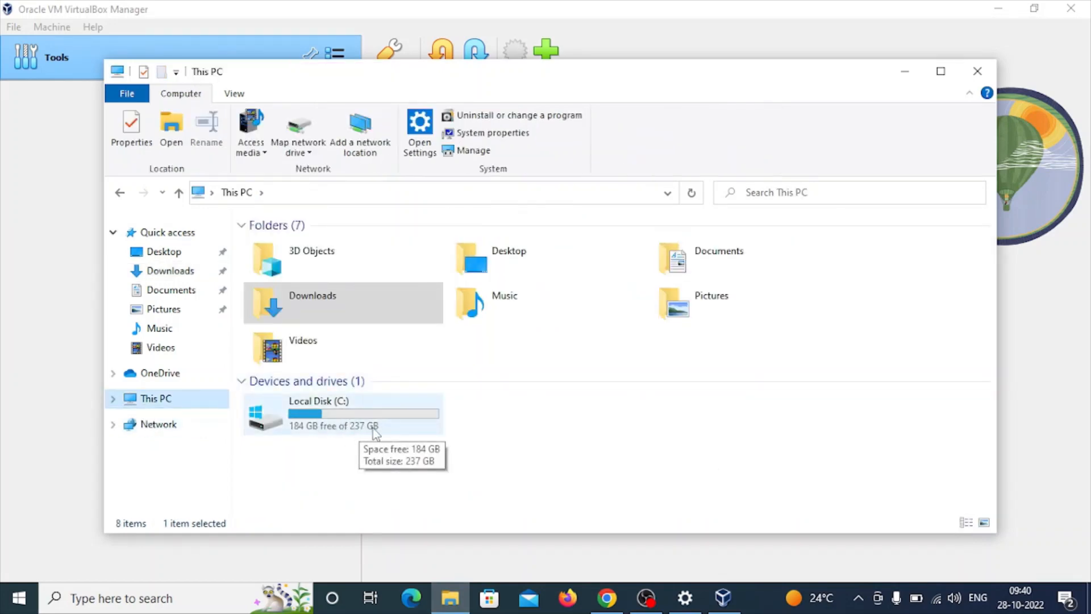
{"action": "left_click", "coordinate": [904, 73]}
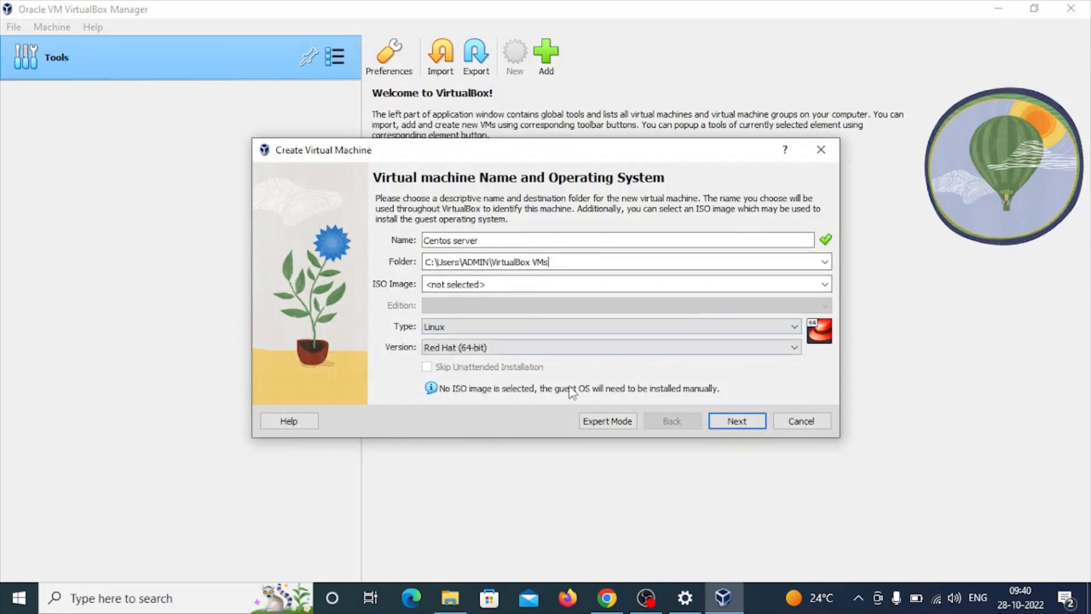
- Check the guest version options, keep Red Hat (64-bit), and continue to the hardware settings
{"action": "left_click", "coordinate": [469, 347]}
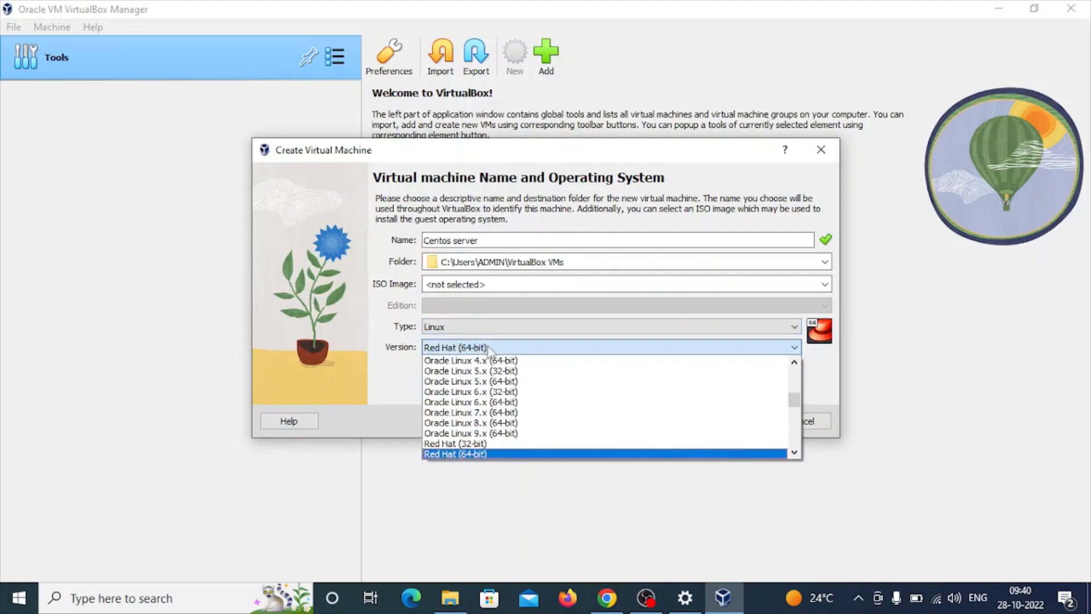
{"action": "left_click", "coordinate": [489, 348]}
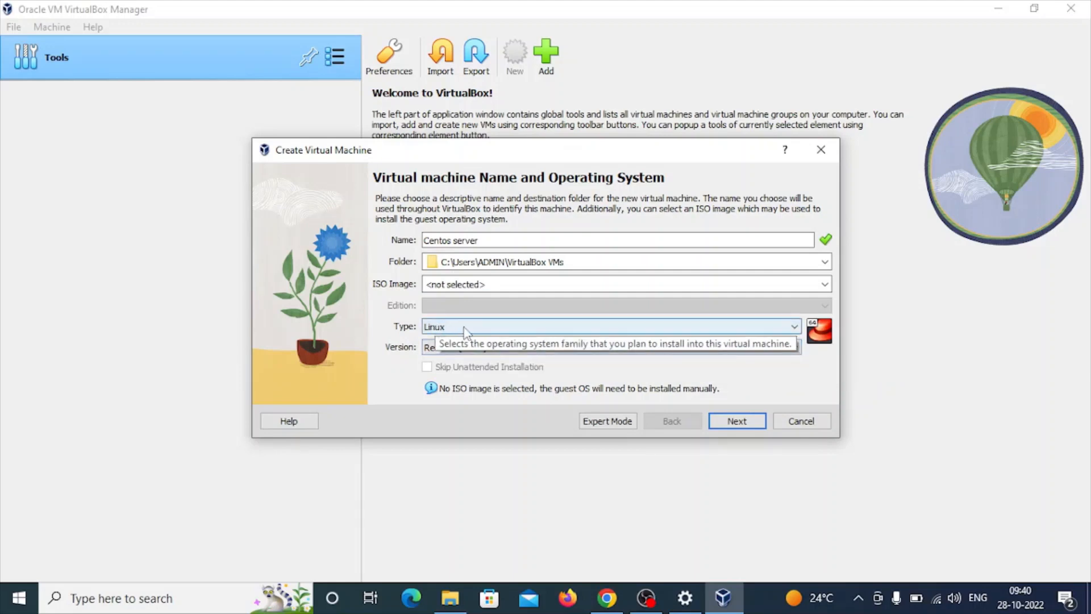
{"action": "left_click", "coordinate": [738, 421]}
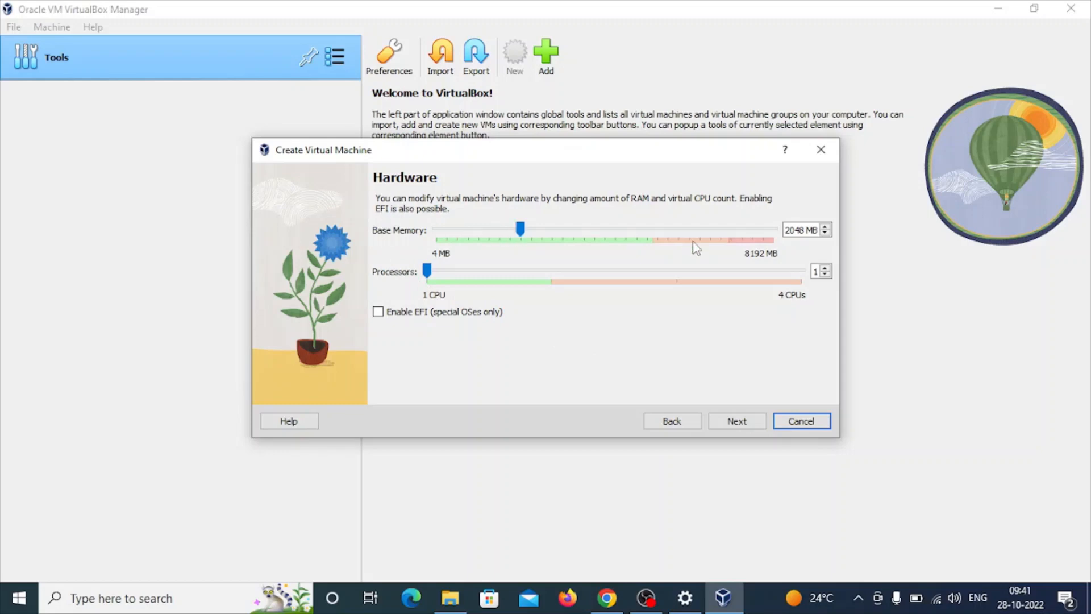
- Keep the base memory at 2048 MB, set the processors to 2, and accept the hardware settings
{"action": "left_click_drag", "start_coordinate": [805, 230], "coordinate": [779, 231]}
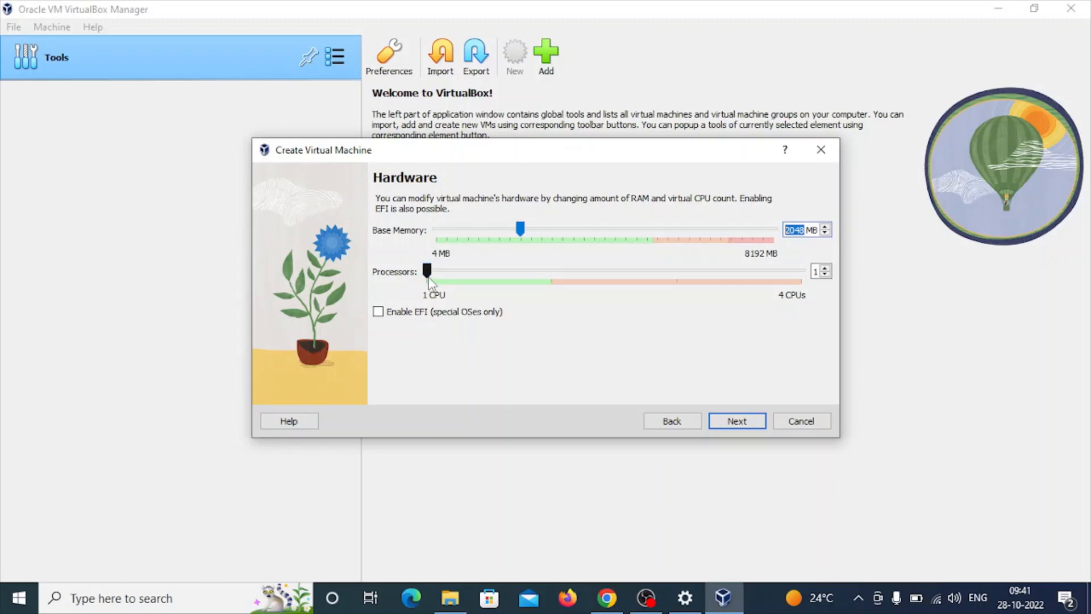
{"action": "left_click", "coordinate": [435, 272]}
{"action": "left_click_drag", "start_coordinate": [454, 276], "coordinate": [550, 277]}
{"action": "left_click", "coordinate": [731, 422]}
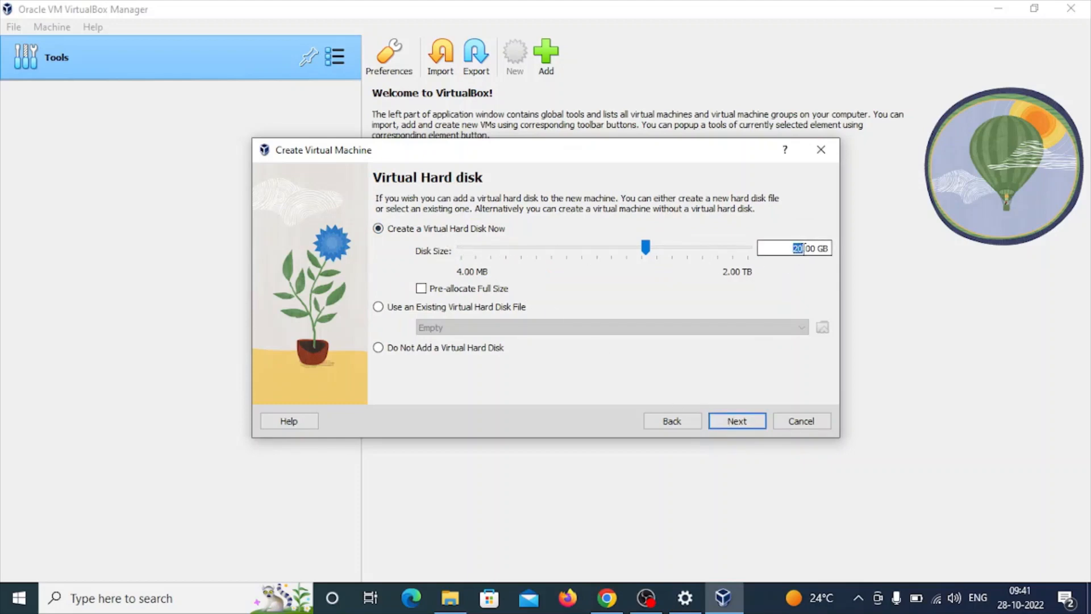
- Set the new virtual hard disk's size to 30 GB, review the summary, and finish creating the virtual machine
{"action": "type", "text": "30"}
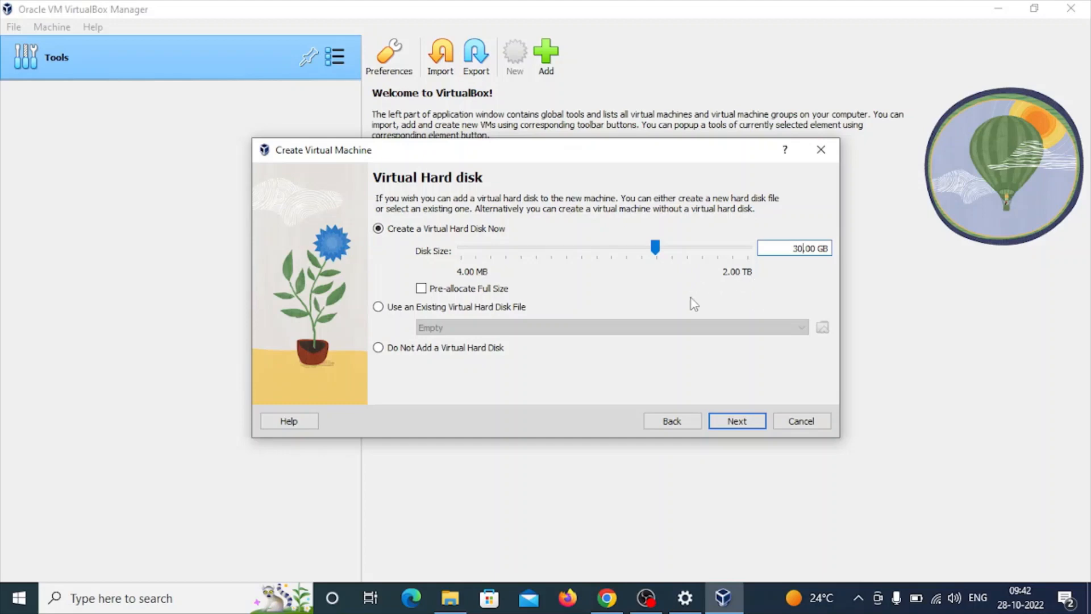
{"action": "left_click", "coordinate": [737, 422]}
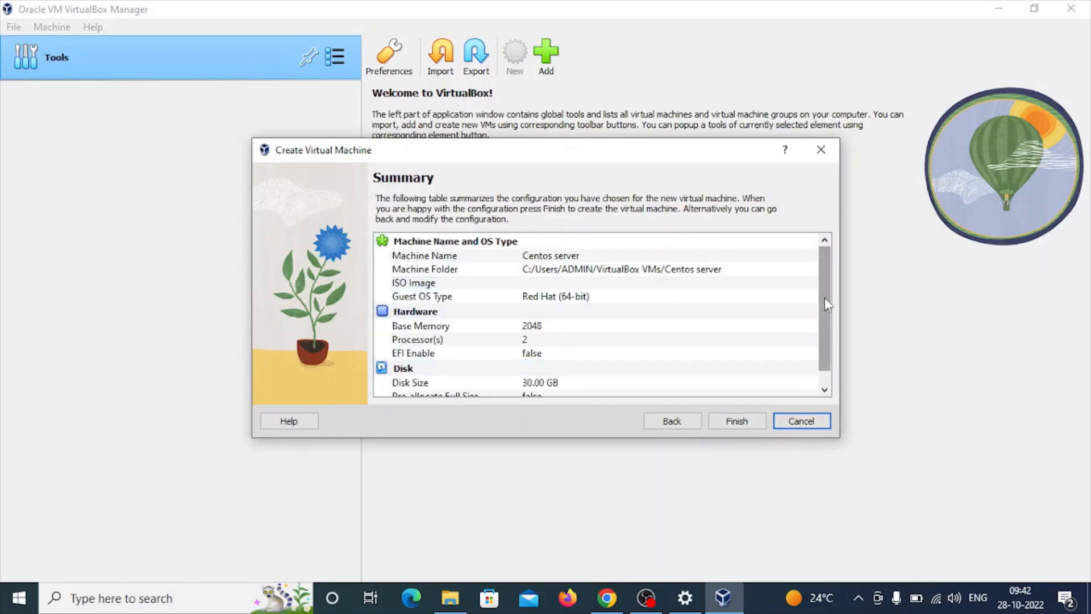
{"action": "left_click_drag", "start_coordinate": [824, 297], "coordinate": [827, 322]}
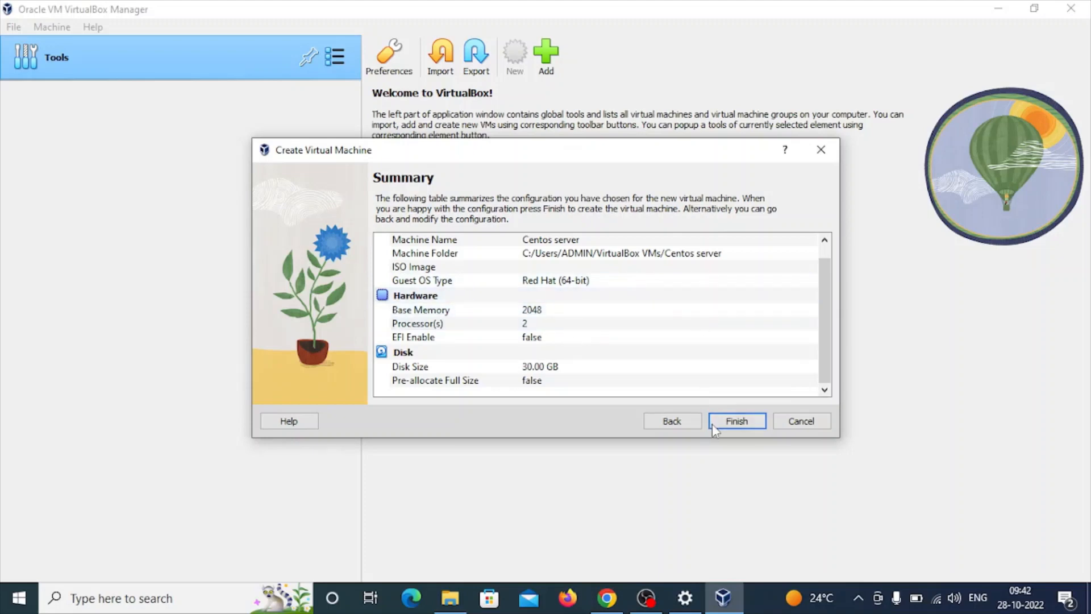
{"action": "left_click", "coordinate": [738, 421]}
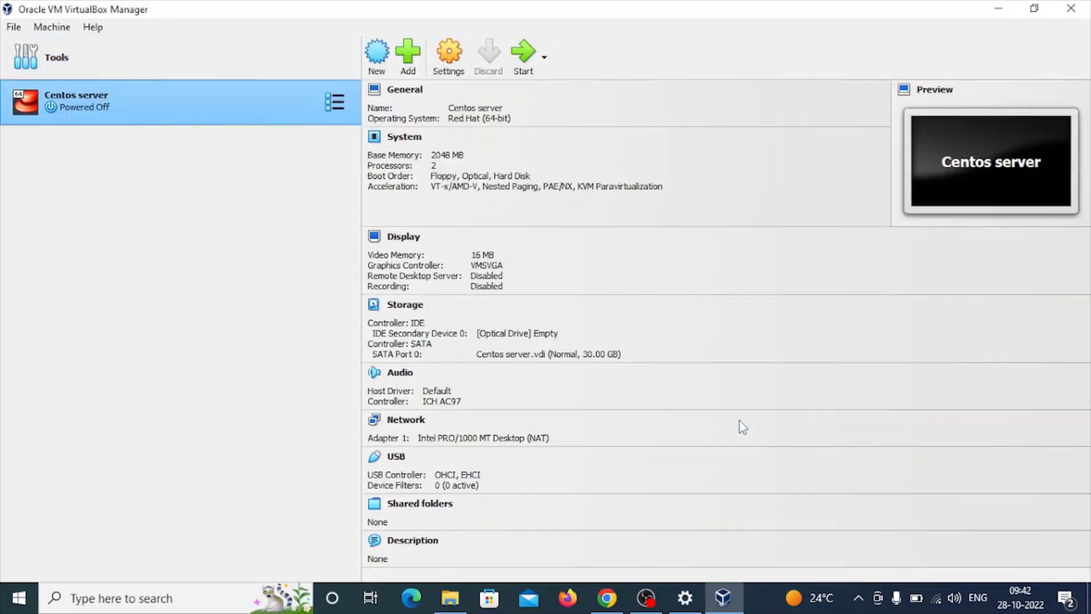